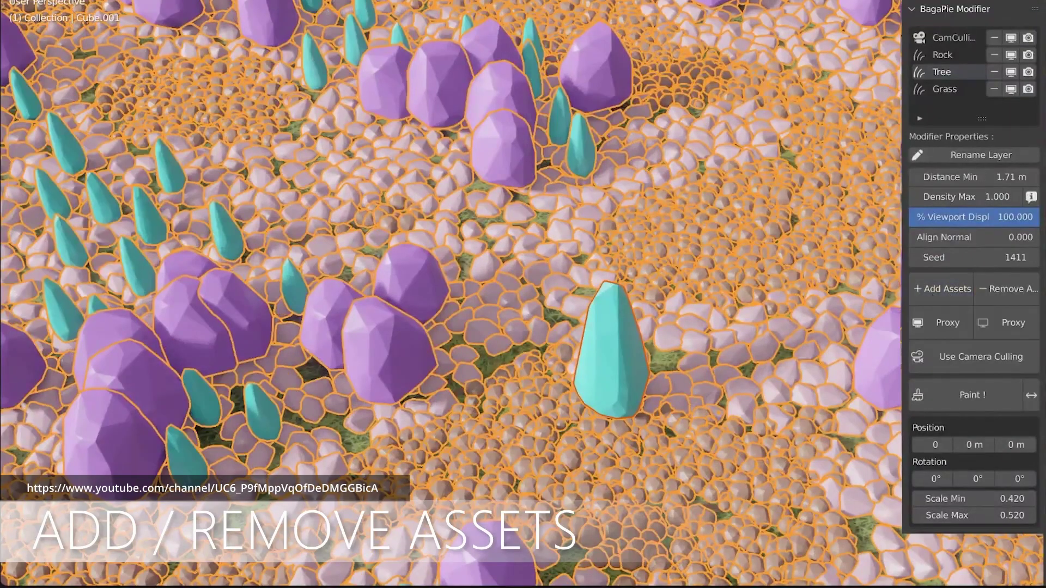
Add more tree assets, re-cull rocks by moving the camera, offset the scatter texture, and generate pipes
{"action": "left_click", "coordinate": [947, 289]}
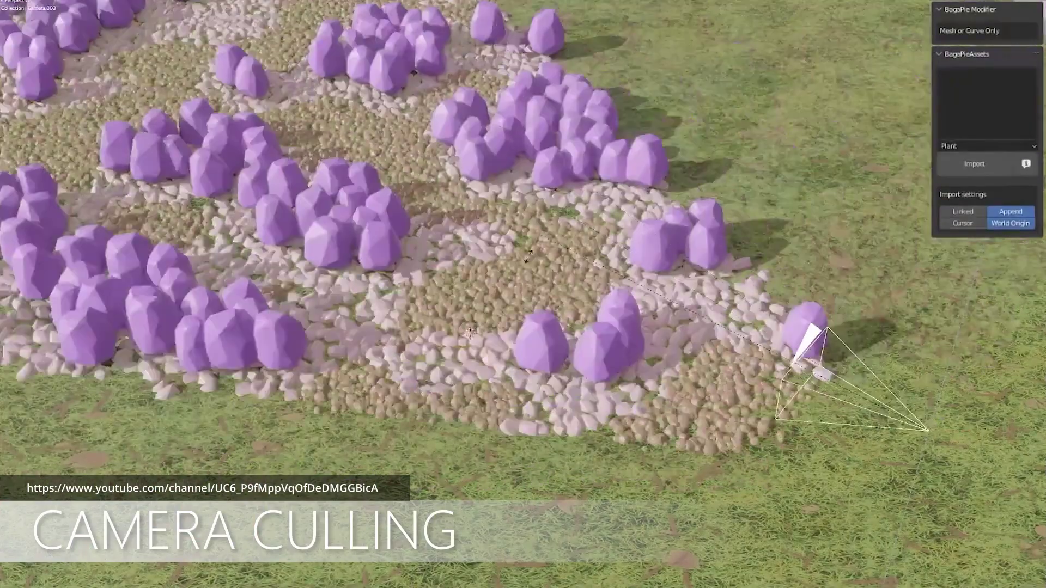
{"action": "left_click_drag", "start_coordinate": [619, 261], "coordinate": [438, 210]}
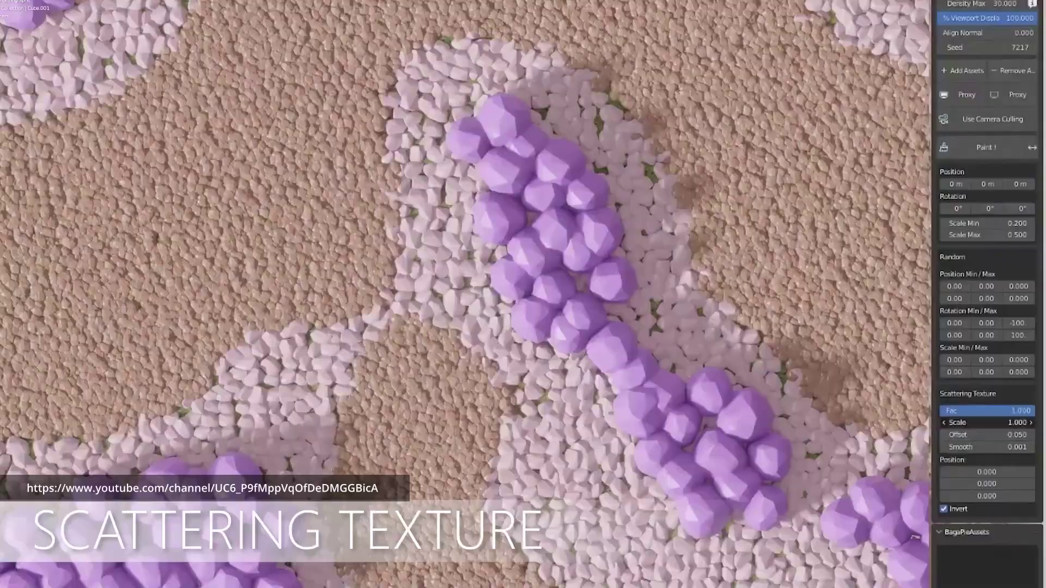
{"action": "left_click_drag", "start_coordinate": [988, 435], "coordinate": [1033, 435]}
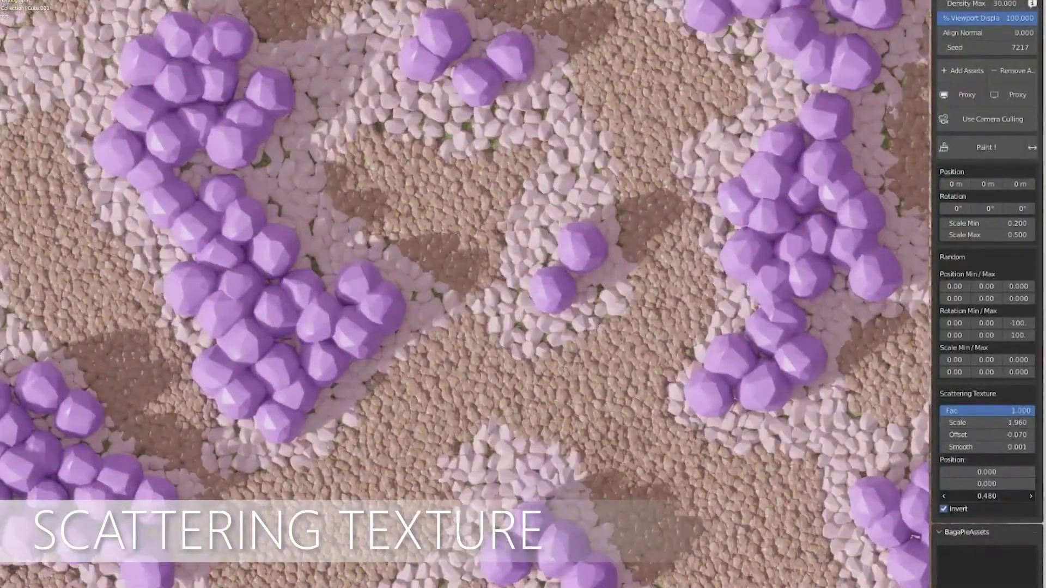
{"action": "left_click", "coordinate": [643, 293]}
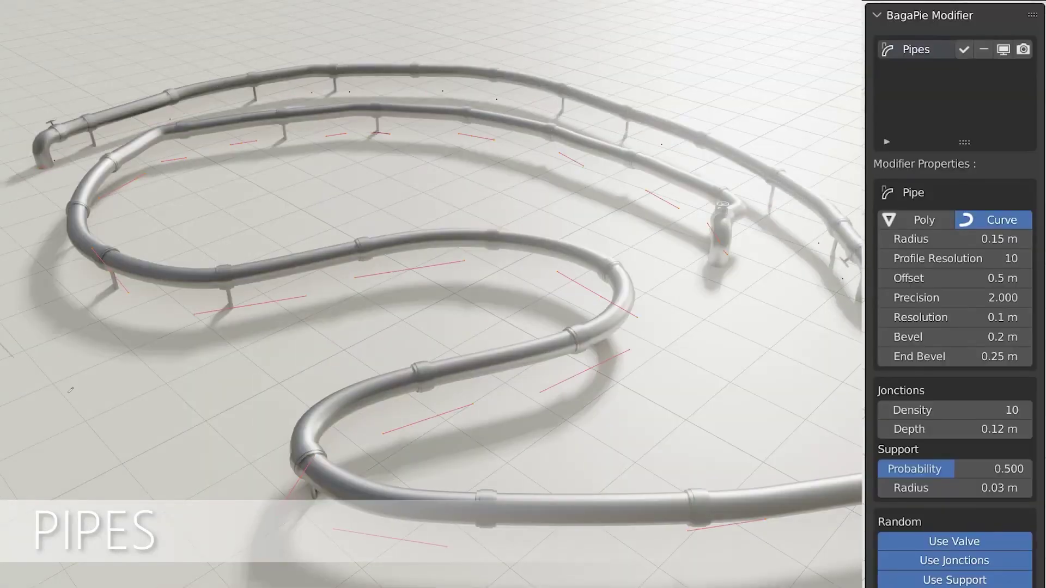
Shrink the pipe radius and add a wider column with adjusted depth and bevel
{"action": "left_click_drag", "start_coordinate": [954, 239], "coordinate": [926, 238]}
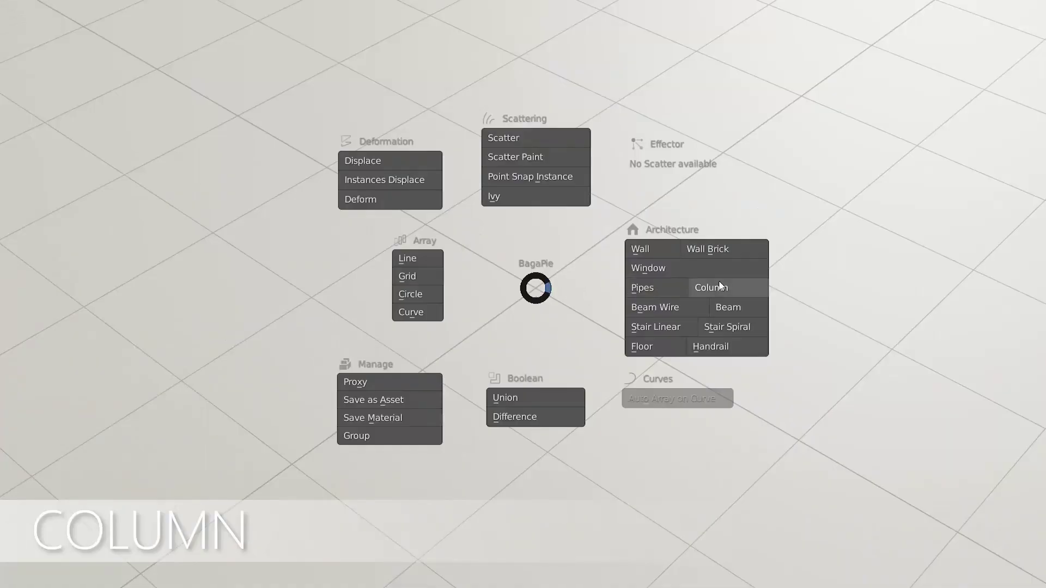
{"action": "left_click", "coordinate": [694, 287]}
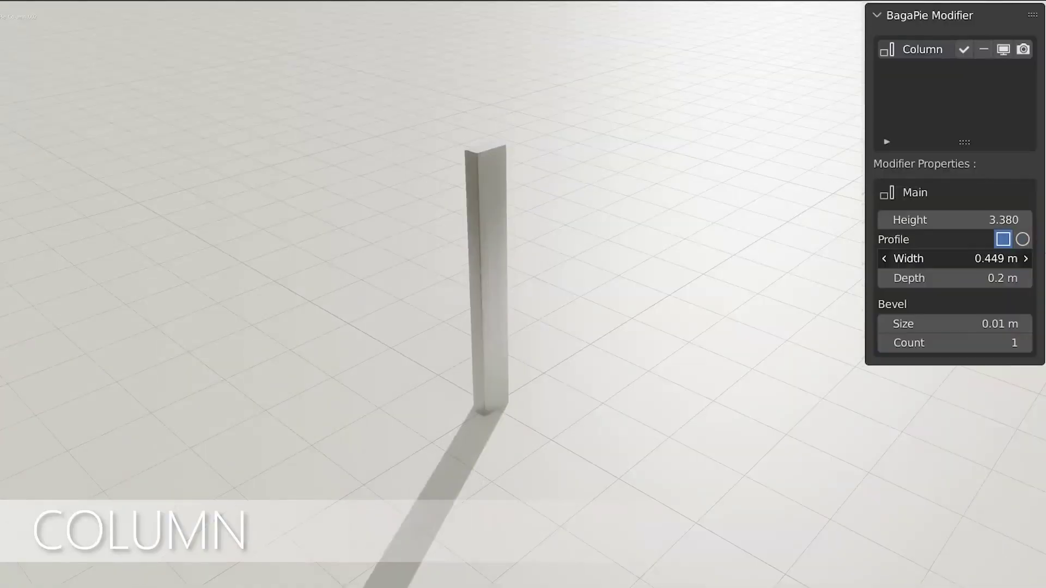
{"action": "left_click_drag", "start_coordinate": [954, 258], "coordinate": [981, 278]}
{"action": "left_click_drag", "start_coordinate": [954, 323], "coordinate": [981, 323]}
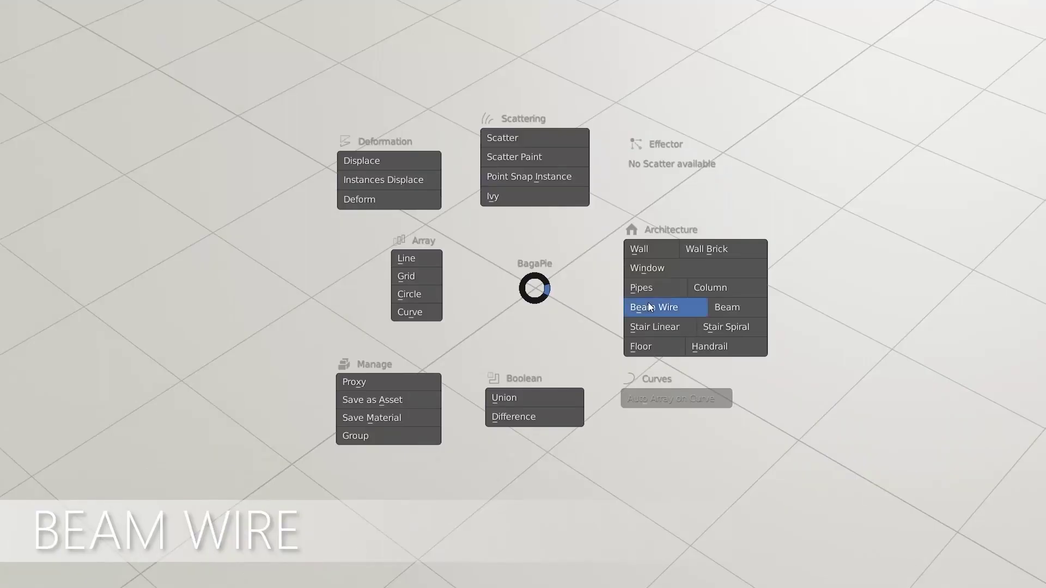
Add a beam-wire truss tower with thinner diagonals and adjusted dimensions
{"action": "left_click", "coordinate": [668, 305]}
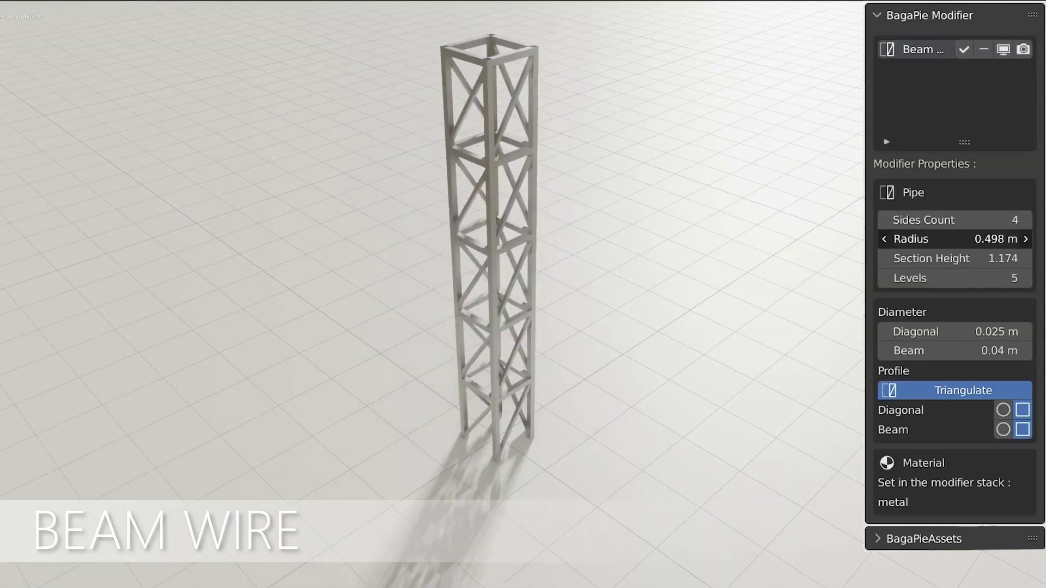
{"action": "left_click_drag", "start_coordinate": [953, 331], "coordinate": [926, 332]}
{"action": "left_click_drag", "start_coordinate": [954, 351], "coordinate": [970, 351]}
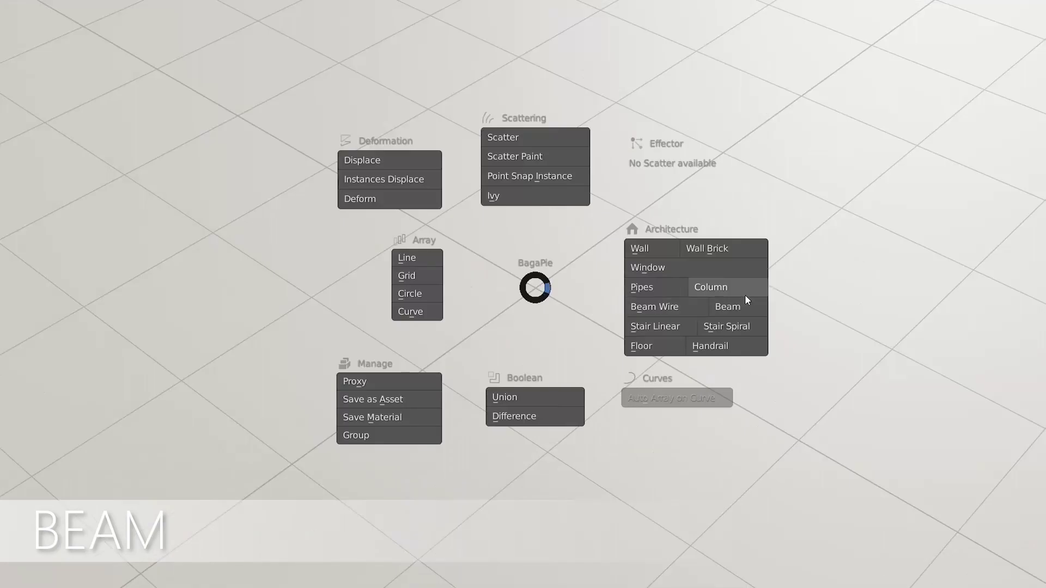
Add a beam widened to 0.440 with greater height, length, thickness and bevel
{"action": "left_click", "coordinate": [745, 296]}
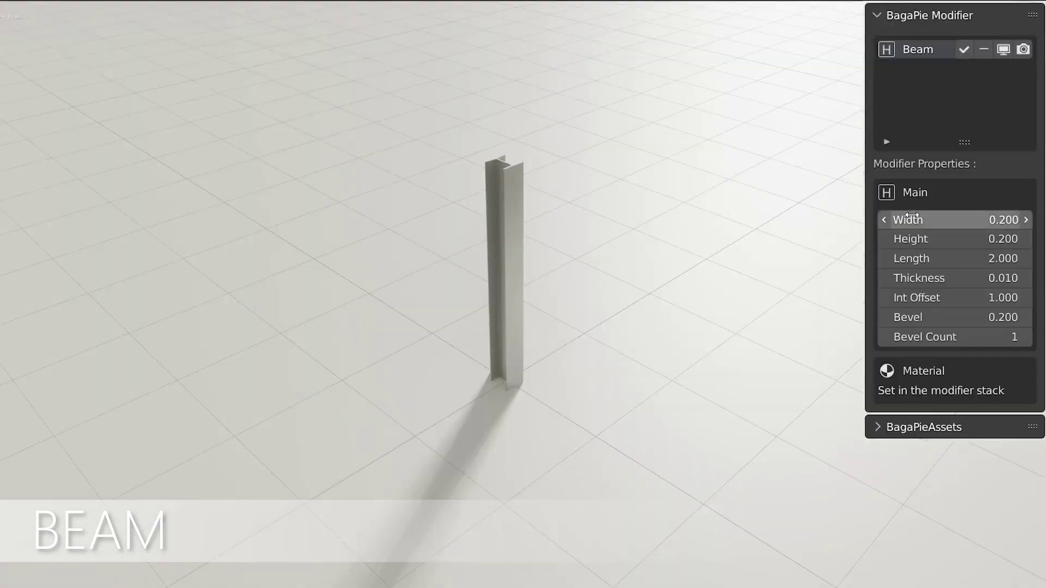
{"action": "left_click_drag", "start_coordinate": [954, 220], "coordinate": [981, 238]}
{"action": "left_click_drag", "start_coordinate": [953, 258], "coordinate": [981, 258]}
{"action": "left_click_drag", "start_coordinate": [954, 277], "coordinate": [981, 298]}
{"action": "left_click_drag", "start_coordinate": [953, 317], "coordinate": [981, 317]}
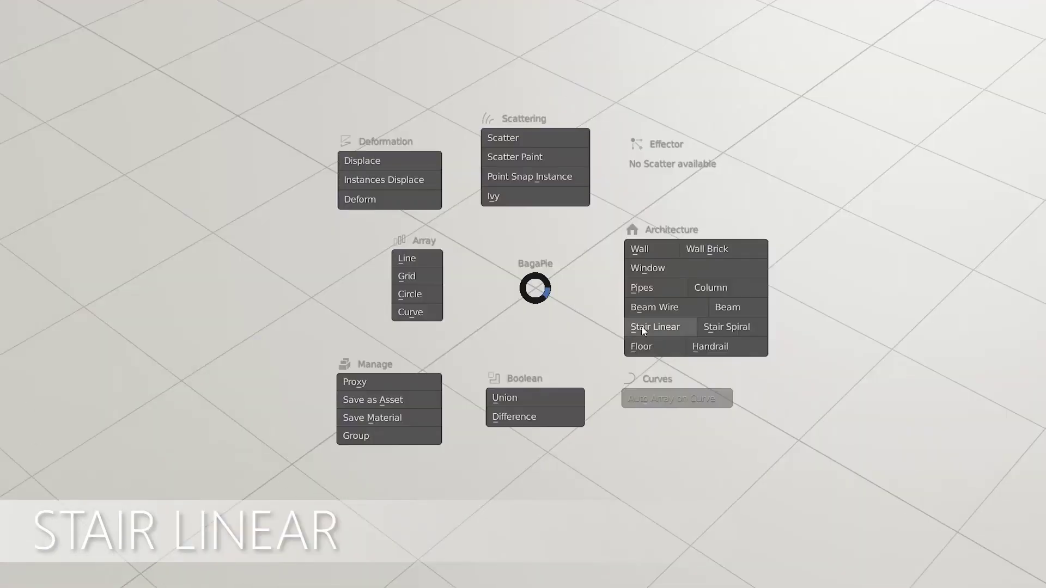
Add a 1.480-wide linear staircase with handrails, plus a spiral staircase
{"action": "left_click", "coordinate": [644, 327]}
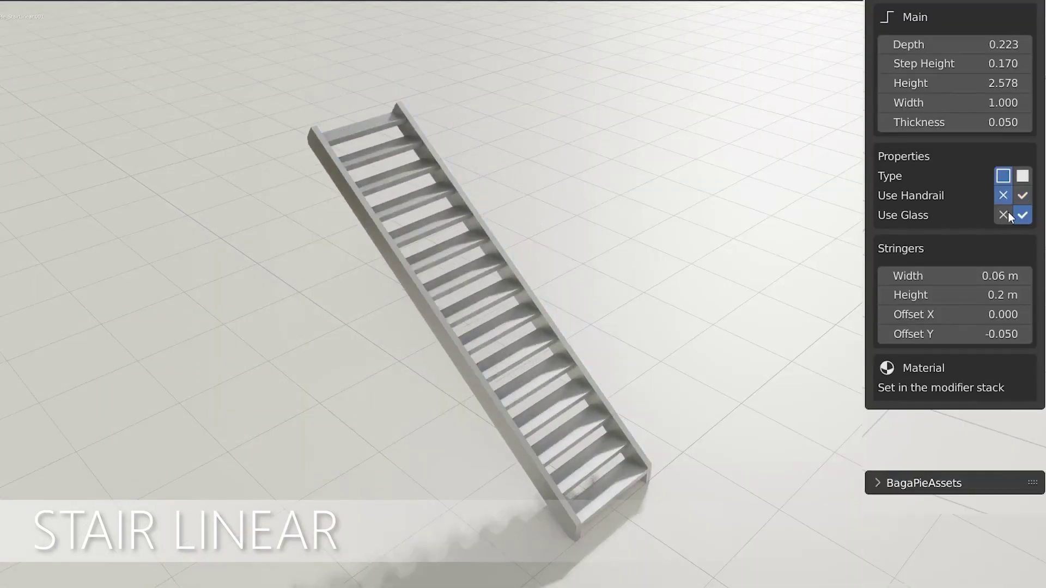
{"action": "left_click", "coordinate": [1022, 195]}
{"action": "left_click_drag", "start_coordinate": [953, 102], "coordinate": [980, 102]}
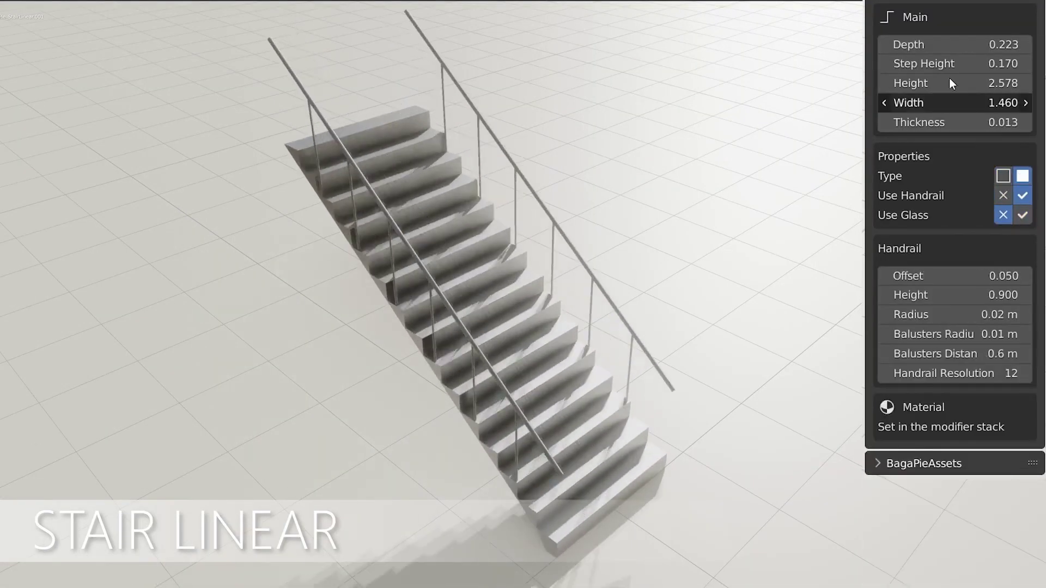
{"action": "left_click", "coordinate": [727, 332]}
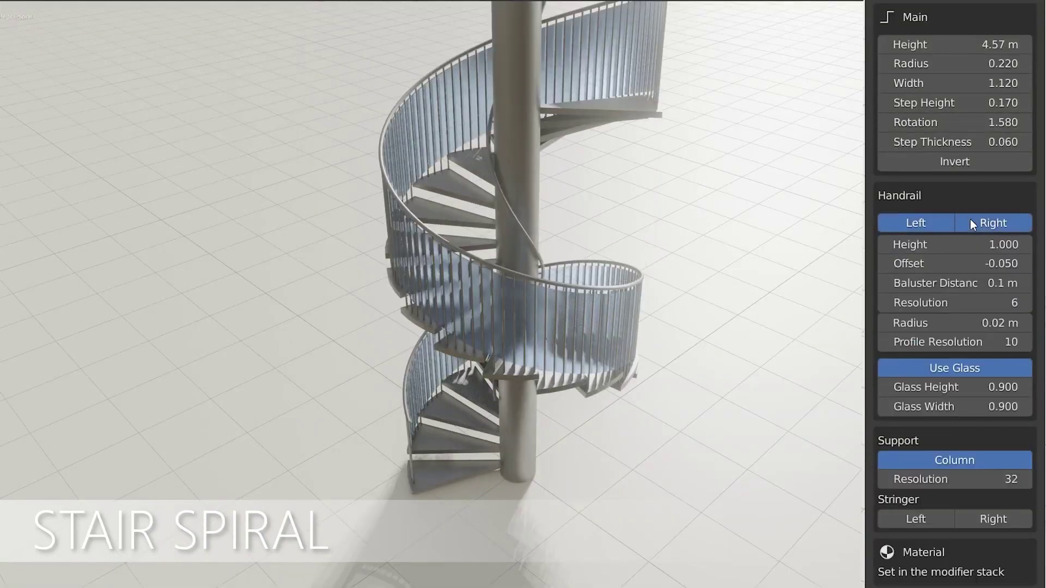
Add a brick floor and a curve railing lowered to 0.750 with fewer horizontal bars
{"action": "left_click", "coordinate": [637, 346]}
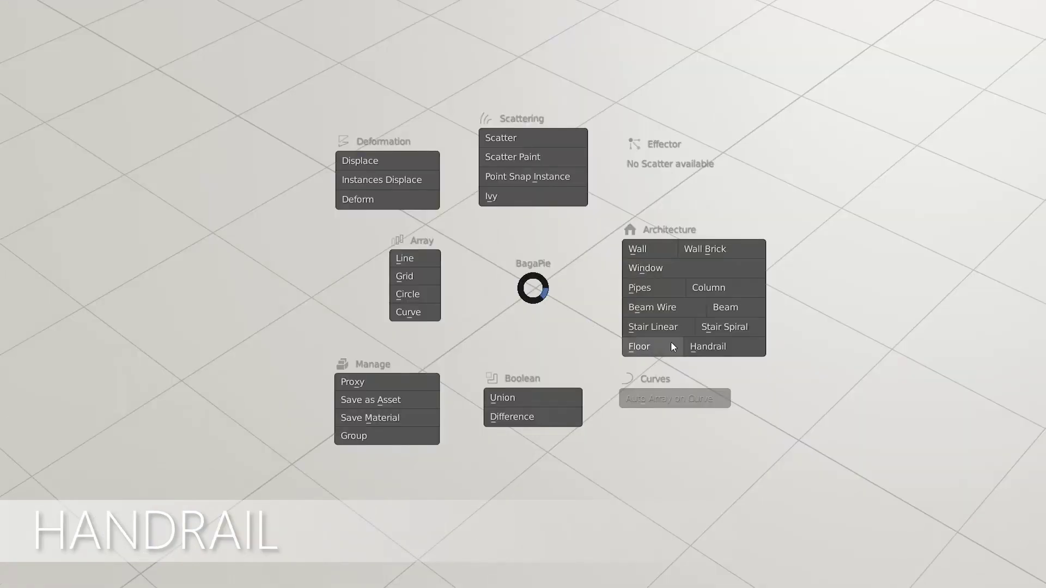
{"action": "left_click", "coordinate": [719, 346]}
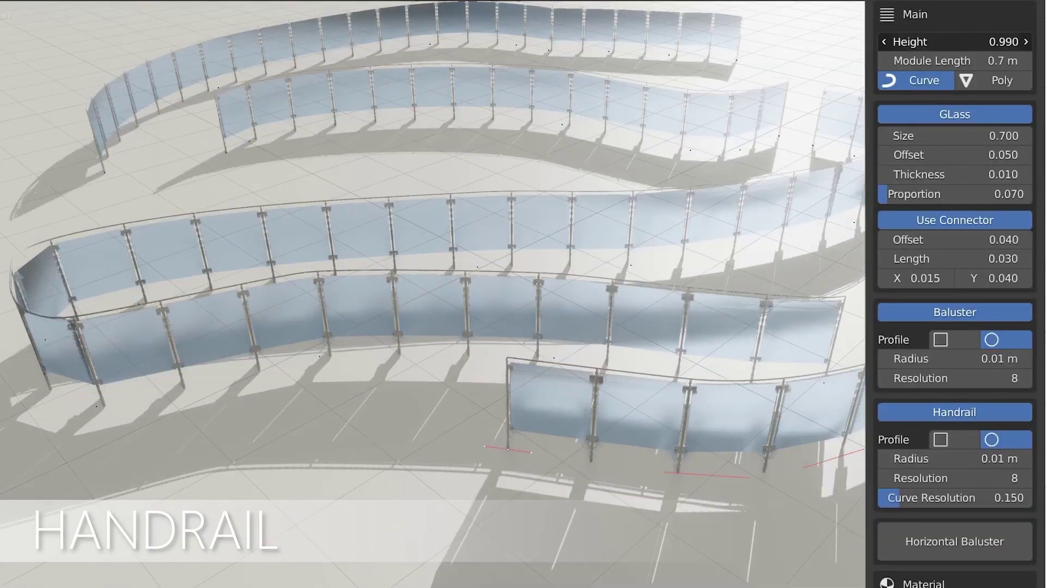
{"action": "left_click_drag", "start_coordinate": [981, 42], "coordinate": [959, 42]}
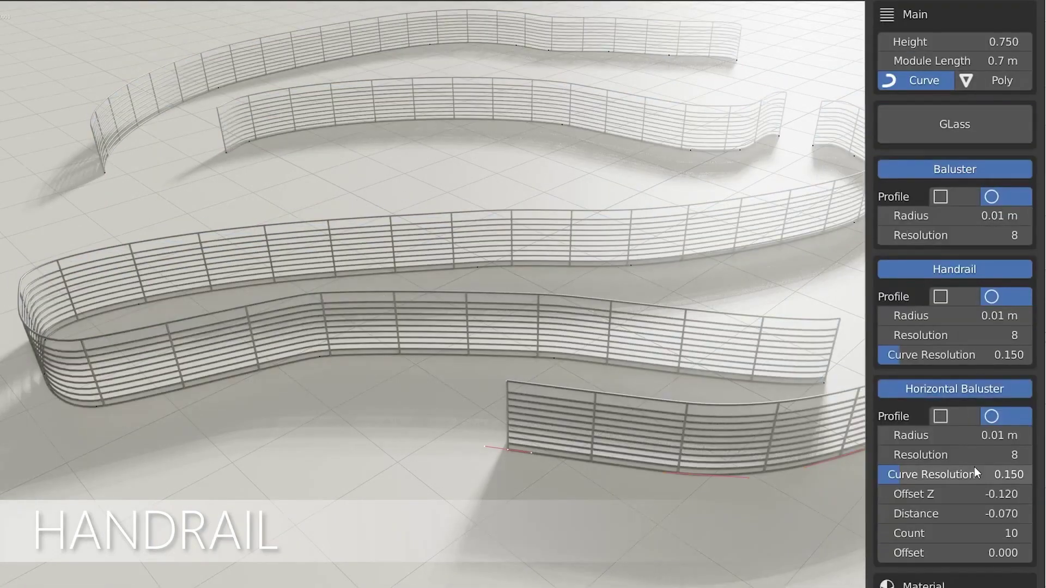
{"action": "left_click_drag", "start_coordinate": [986, 468], "coordinate": [964, 469]}
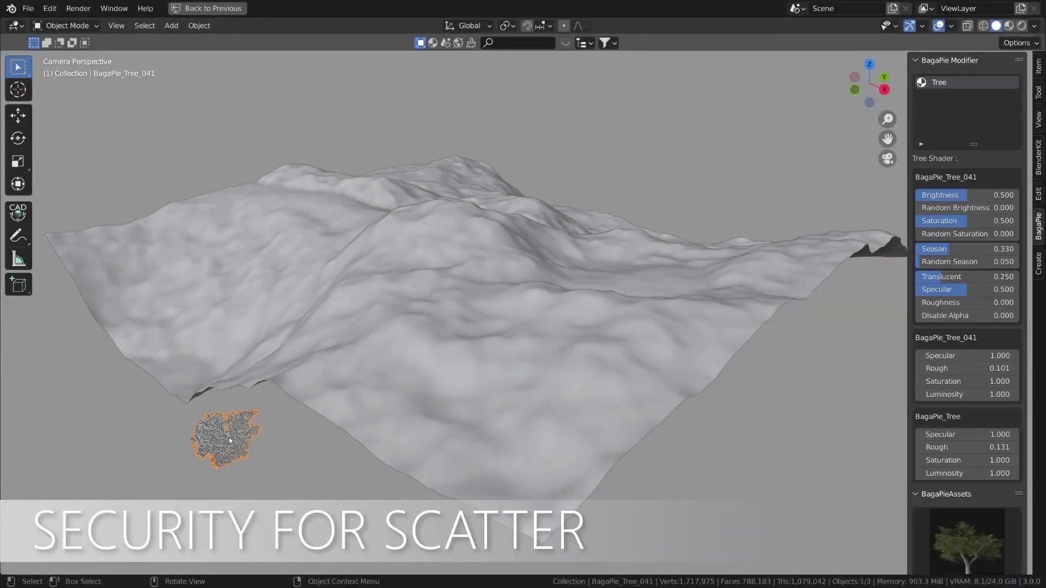
Scatter trees showing 30% of displayed instances and render the landscape
{"action": "key", "text": "j"}
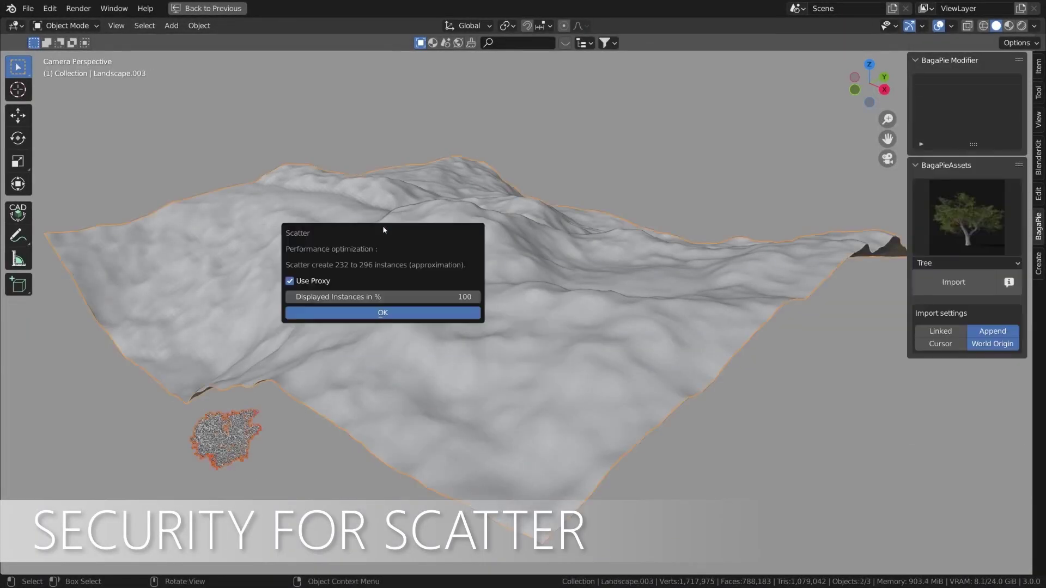
{"action": "double_click", "coordinate": [343, 296]}
{"action": "type", "text": "30"}
{"action": "key", "text": "Return"}
{"action": "left_click", "coordinate": [416, 313]}
{"action": "key", "text": "F12"}
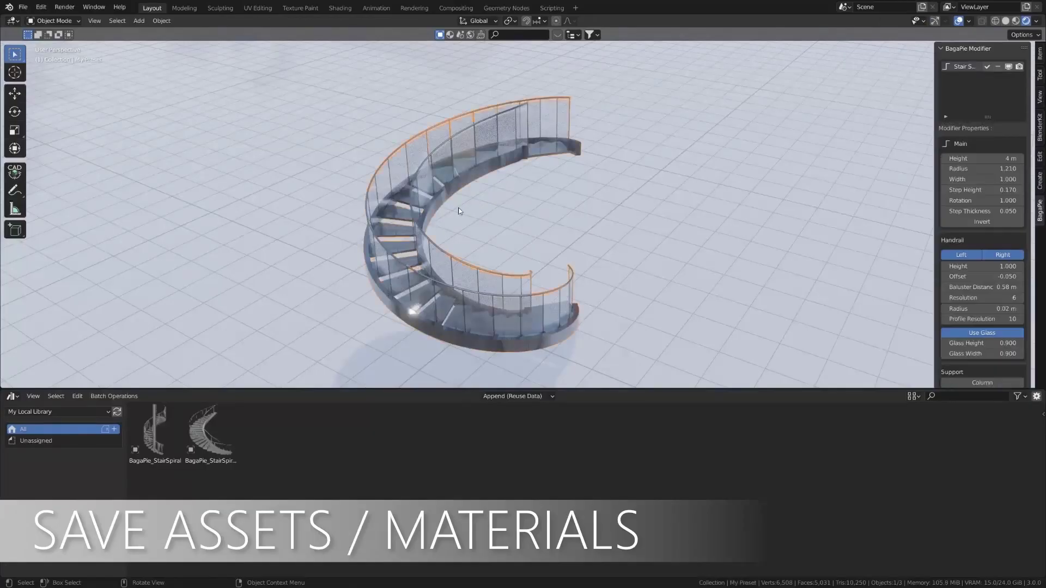
Save the spiral stair as asset 'My Preset', save its material, and refresh the asset library
{"action": "key", "text": "j"}
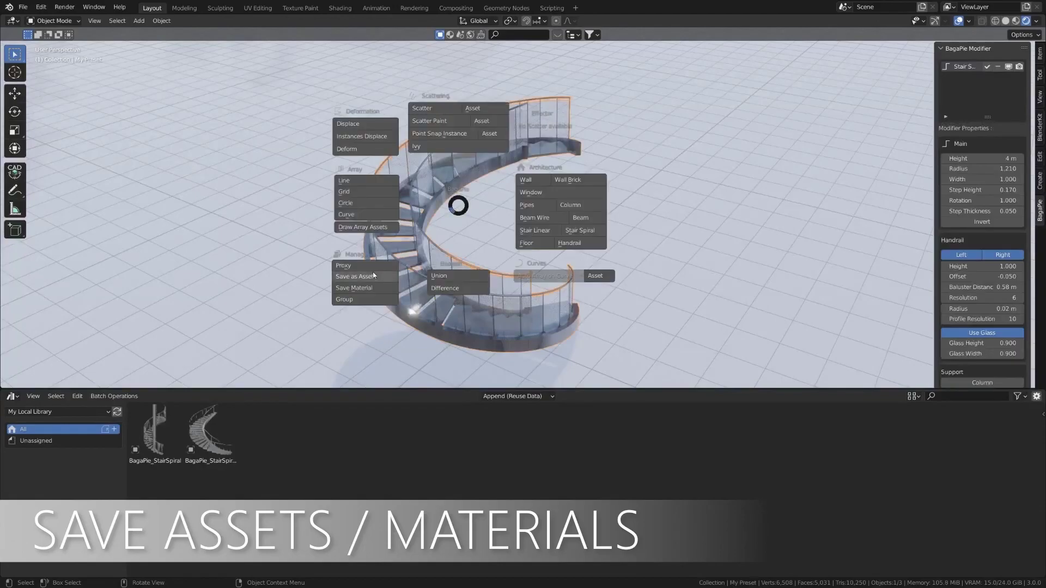
{"action": "left_click", "coordinate": [371, 297]}
{"action": "left_click", "coordinate": [373, 343]}
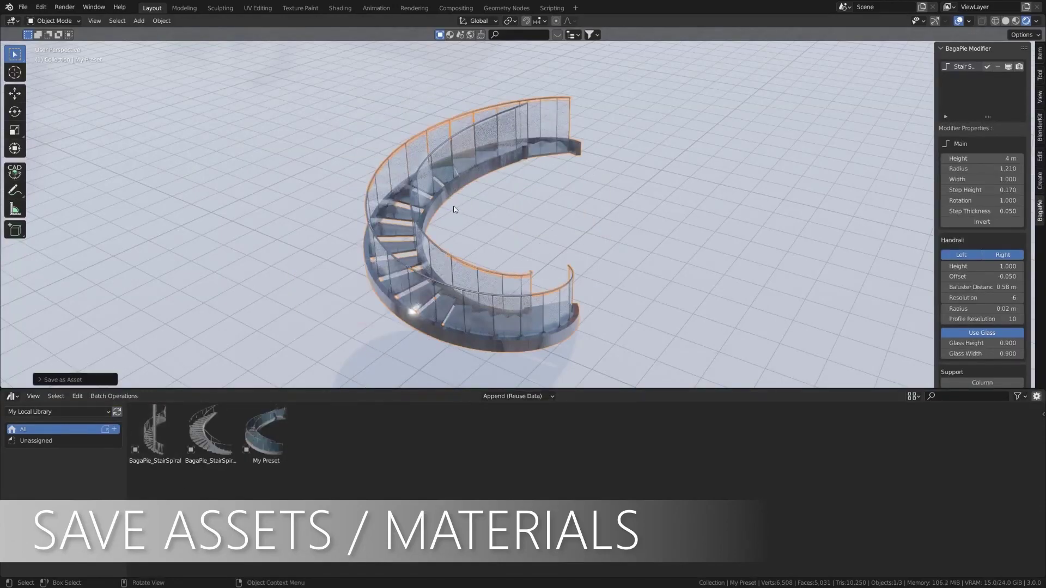
{"action": "key", "text": "j"}
{"action": "left_click", "coordinate": [351, 288]}
{"action": "left_click", "coordinate": [354, 414]}
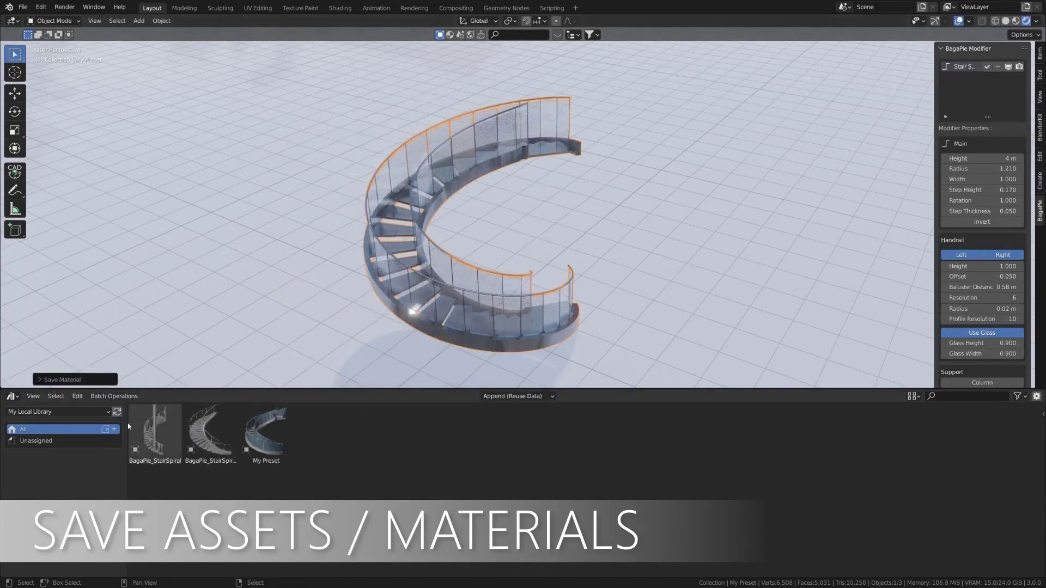
{"action": "left_click", "coordinate": [117, 412]}
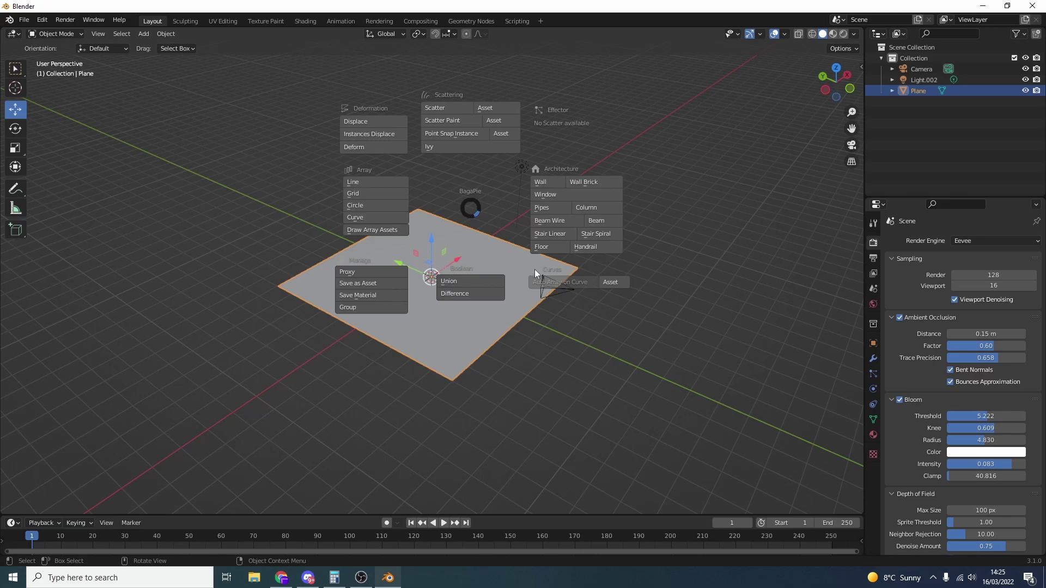
Add a second beam-wire tower moved right along X with section height lowered to about 0.66
{"action": "left_click", "coordinate": [547, 222]}
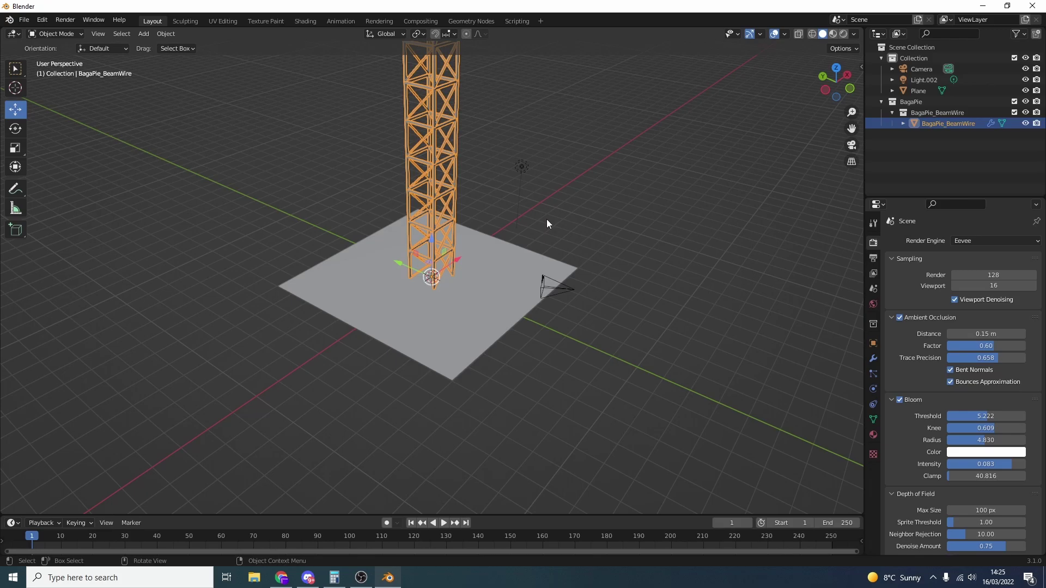
{"action": "left_click", "coordinate": [873, 359]}
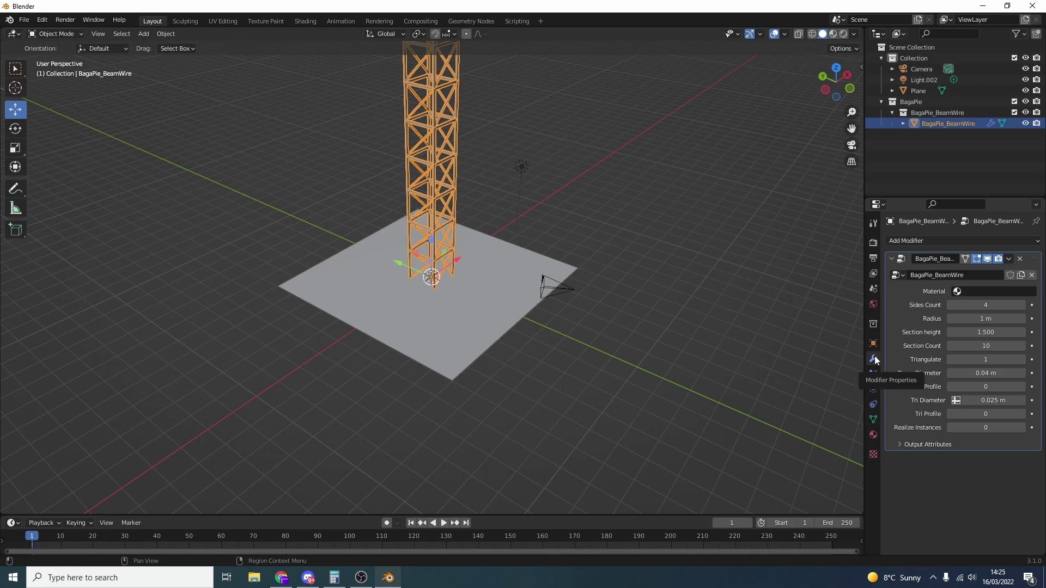
{"action": "left_click", "coordinate": [487, 277]}
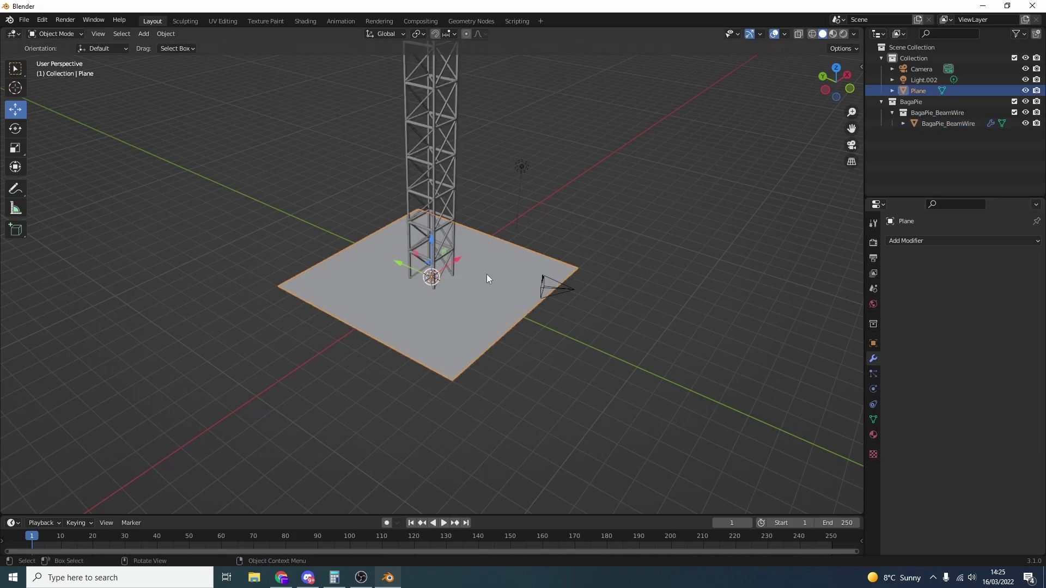
{"action": "key", "text": "j"}
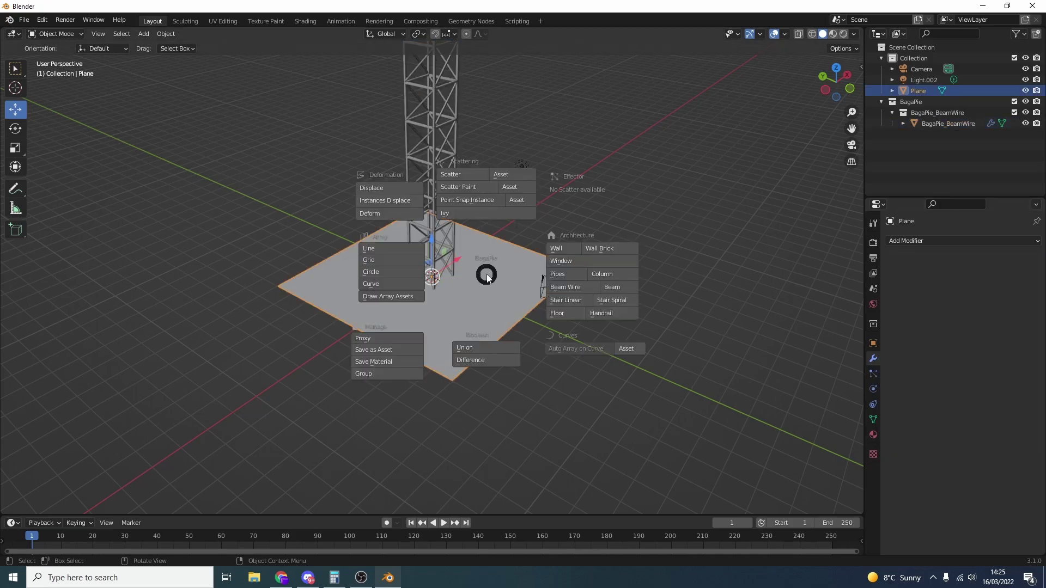
{"action": "left_click", "coordinate": [591, 285]}
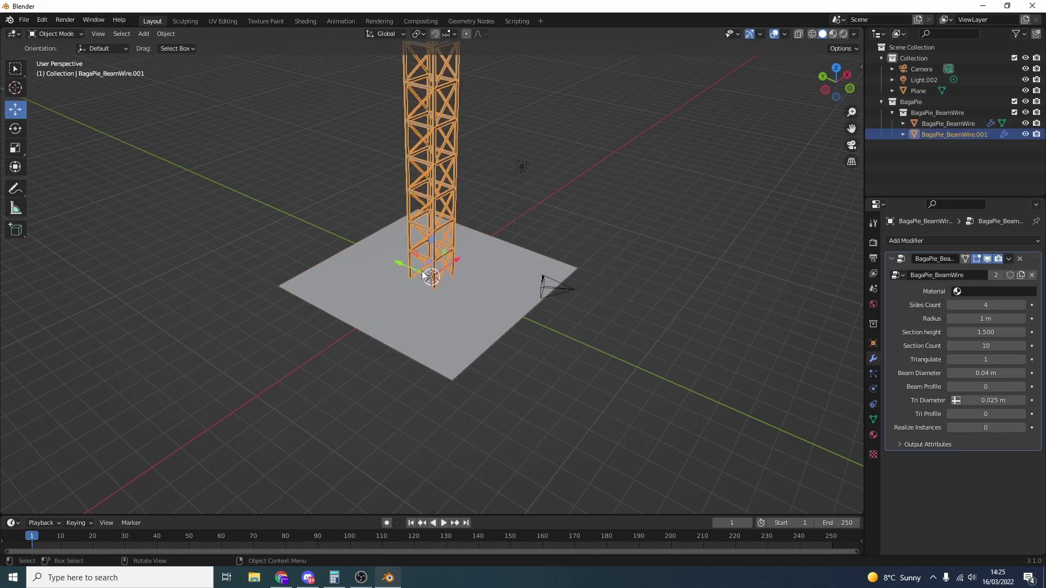
{"action": "left_click_drag", "start_coordinate": [424, 275], "coordinate": [504, 283]}
{"action": "left_click_drag", "start_coordinate": [988, 332], "coordinate": [964, 333]}
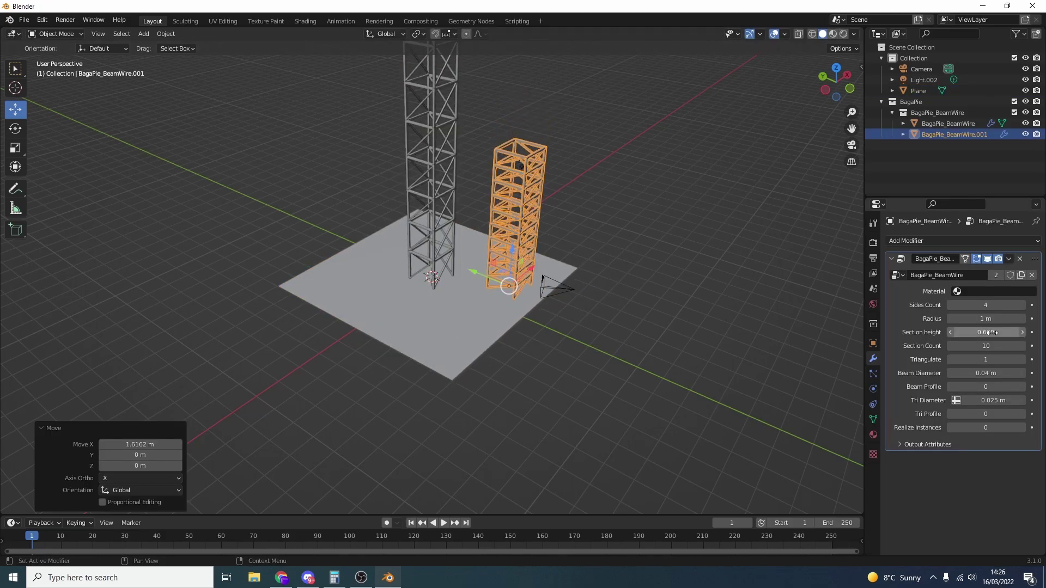
{"action": "left_click", "coordinate": [424, 233]}
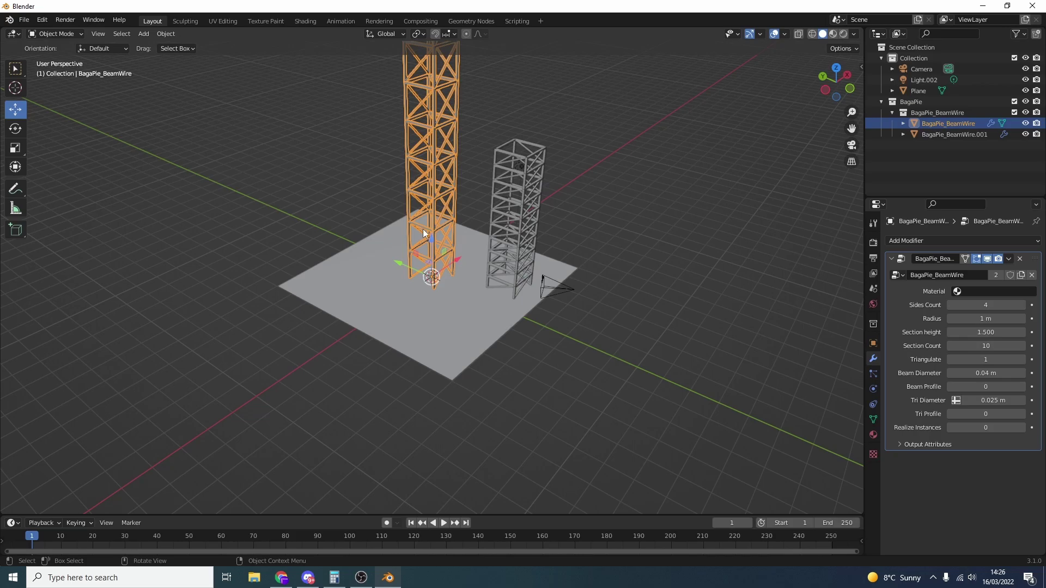
{"action": "key", "text": "j"}
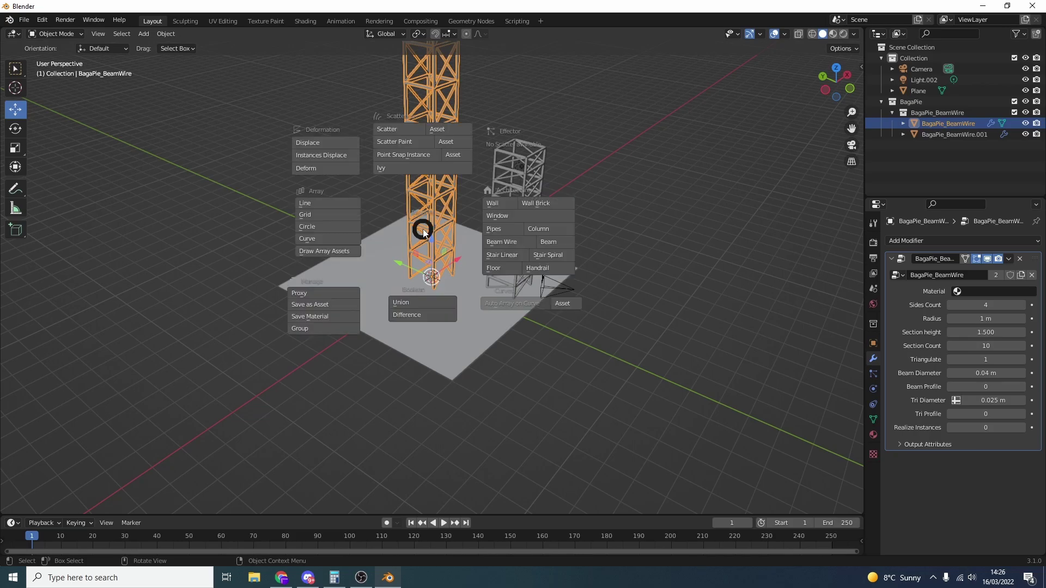
Grow ivy on the tall and short towers, raising the ivy emitter 1.6574 m
{"action": "left_click", "coordinate": [408, 167]}
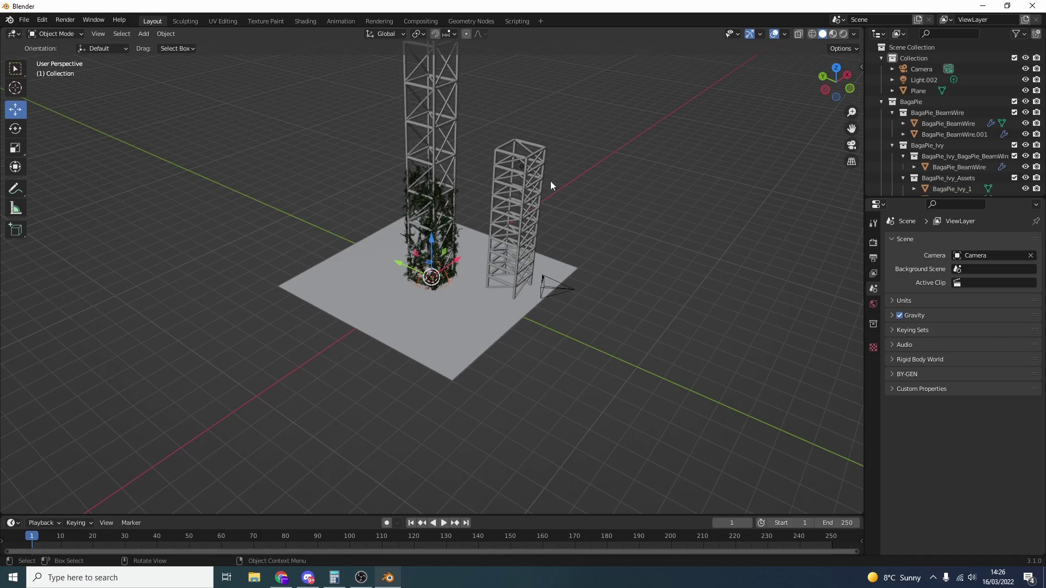
{"action": "left_click", "coordinate": [527, 194]}
{"action": "key", "text": "j"}
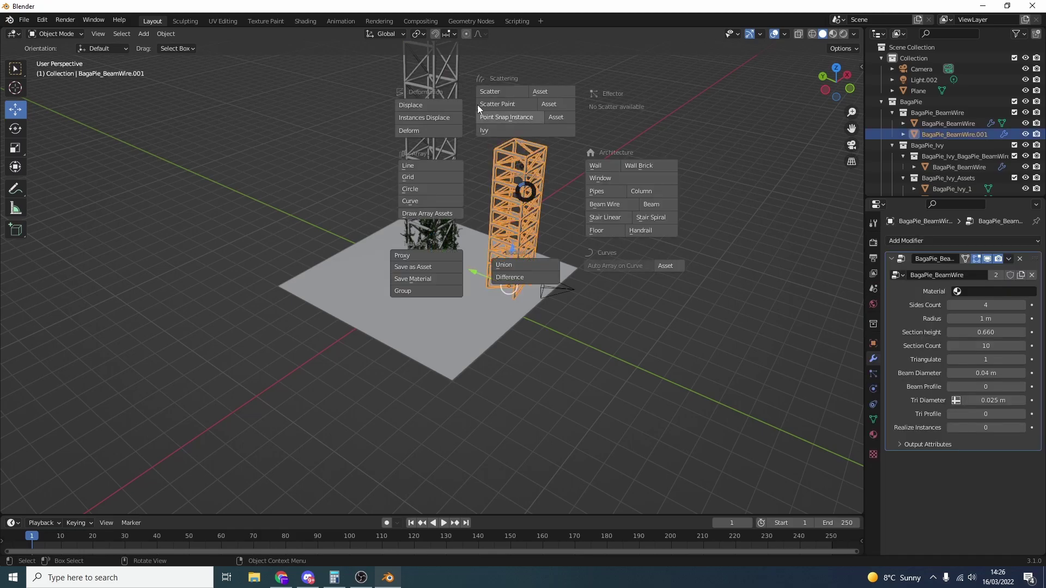
{"action": "left_click", "coordinate": [495, 125]}
{"action": "scroll", "coordinate": [473, 294], "scroll_direction": "up", "scroll_amount": 2}
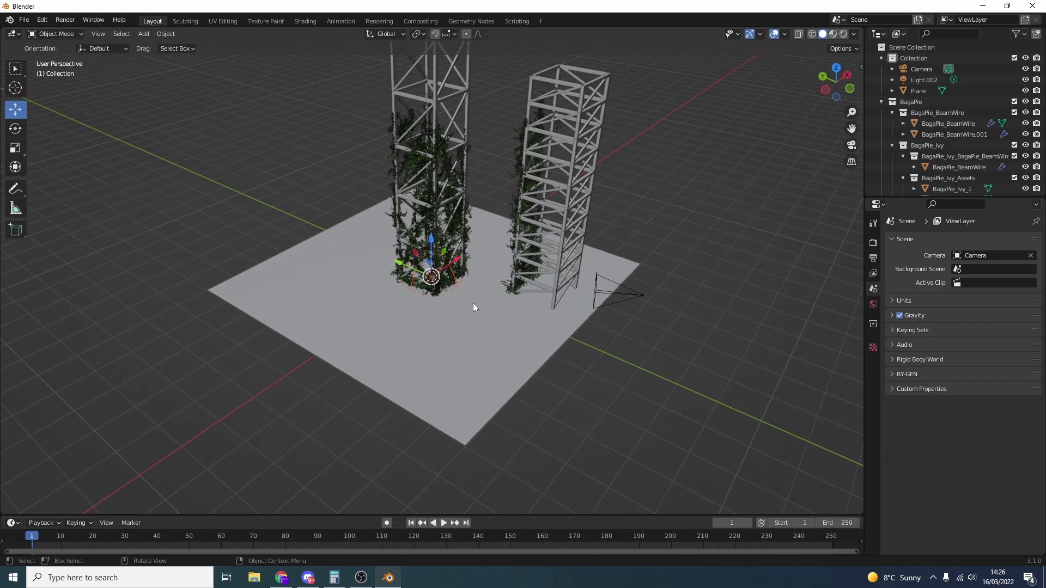
{"action": "left_click_drag", "start_coordinate": [401, 266], "coordinate": [463, 283]}
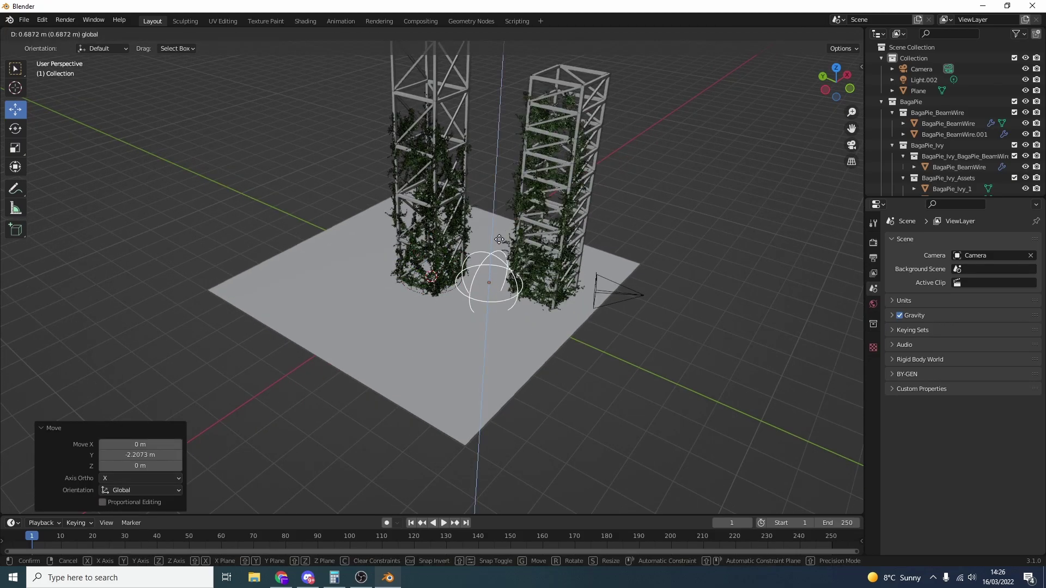
{"action": "left_click", "coordinate": [471, 336]}
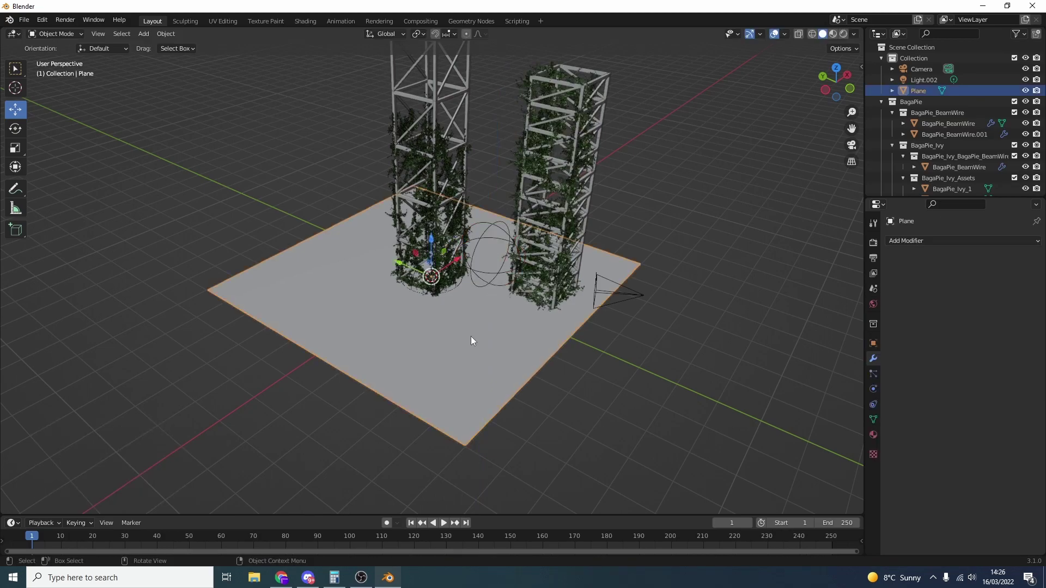
Start Scatter Paint on the ground plane and show the Rocks asset gallery
{"action": "key", "text": "j"}
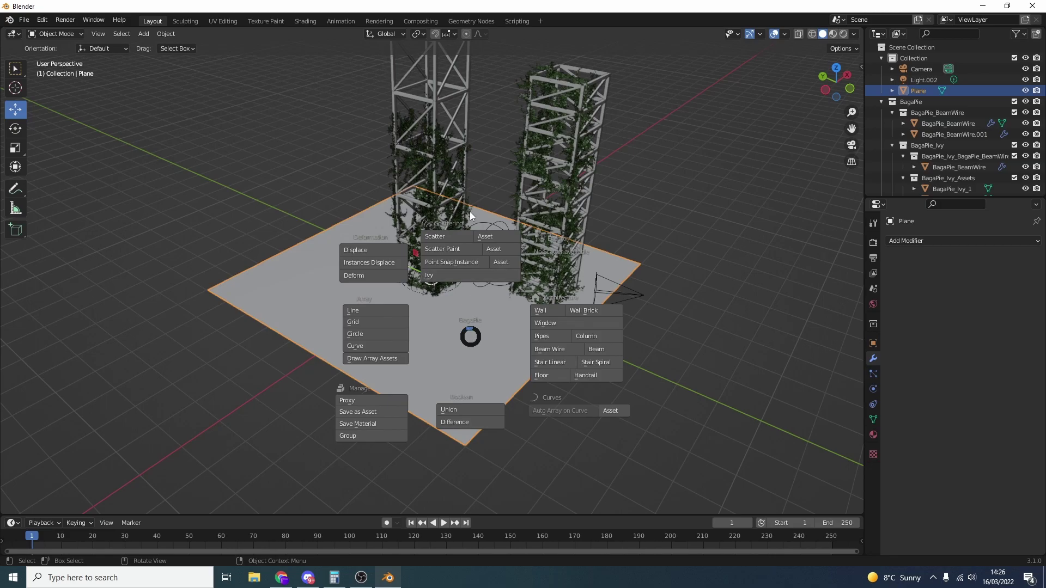
{"action": "left_click", "coordinate": [501, 248]}
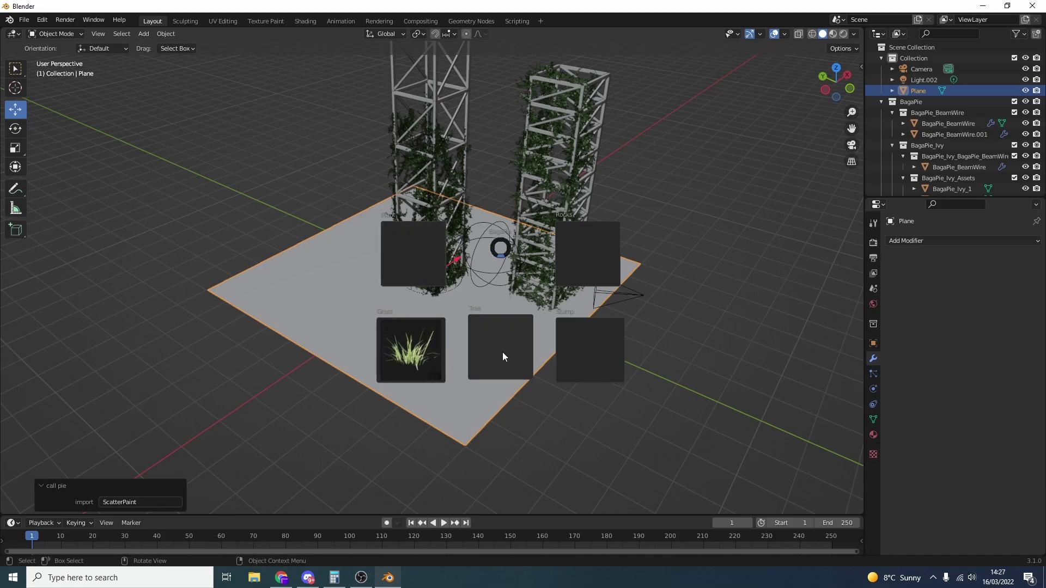
{"action": "left_click", "coordinate": [603, 246]}
{"action": "scroll", "coordinate": [410, 554], "scroll_direction": "down", "scroll_amount": 2}
Pick the dark rock and paint three curving rock trails across the plane
{"action": "mouse_move", "coordinate": [613, 273]}
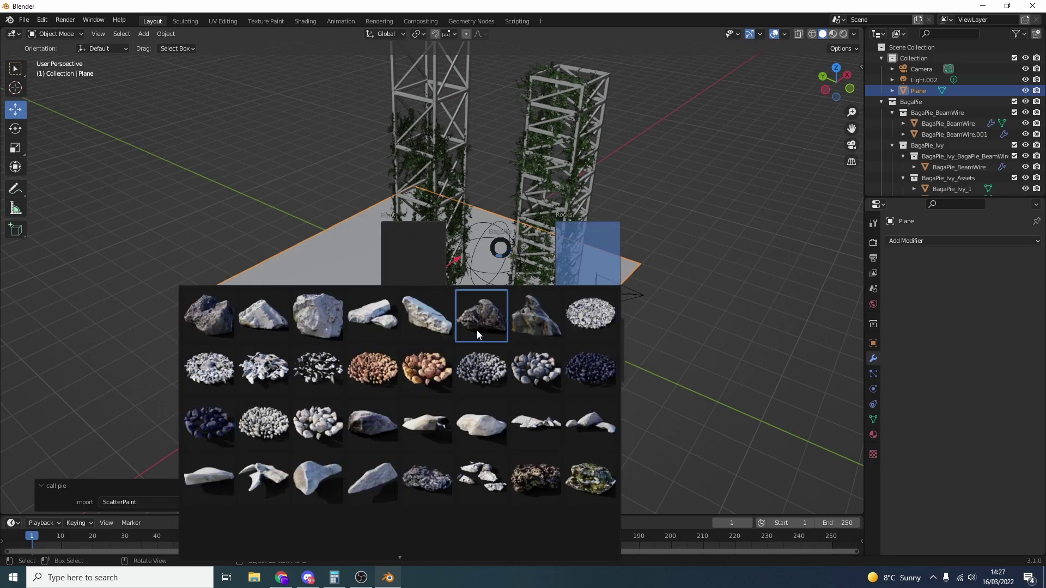
{"action": "left_click", "coordinate": [631, 321]}
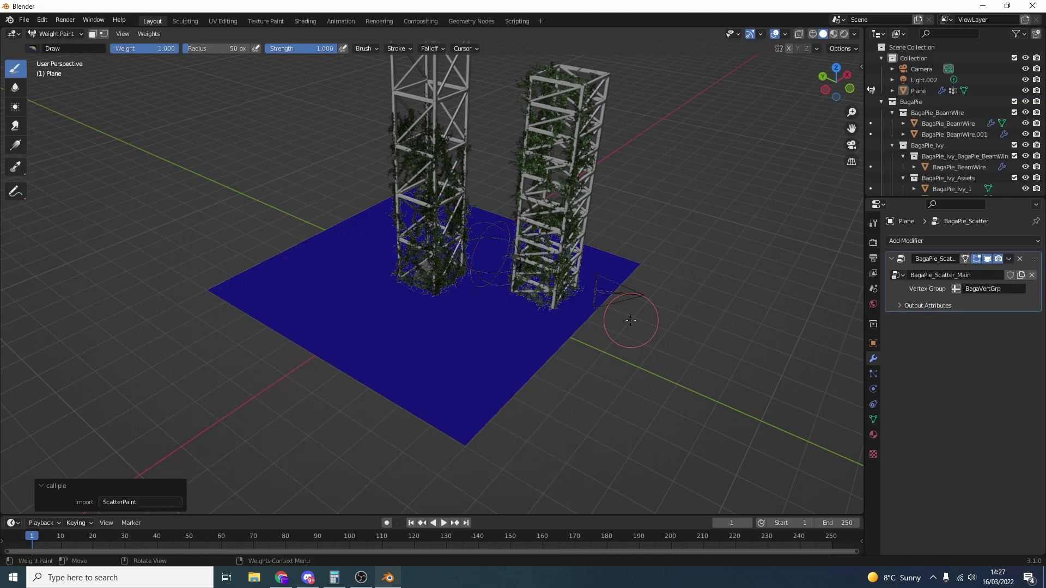
{"action": "scroll", "coordinate": [523, 335], "scroll_direction": "up", "scroll_amount": 3}
{"action": "mouse_move", "coordinate": [357, 273]}
{"action": "left_mouse_down"}
{"action": "mouse_move", "coordinate": [305, 299]}
{"action": "mouse_move", "coordinate": [242, 289]}
{"action": "mouse_move", "coordinate": [442, 327]}
{"action": "mouse_move", "coordinate": [490, 299]}
{"action": "mouse_move", "coordinate": [305, 375]}
{"action": "mouse_move", "coordinate": [188, 316]}
{"action": "left_mouse_up"}
{"action": "mouse_move", "coordinate": [556, 324]}
{"action": "left_mouse_down"}
{"action": "mouse_move", "coordinate": [678, 334]}
{"action": "mouse_move", "coordinate": [545, 371]}
{"action": "mouse_move", "coordinate": [469, 422]}
{"action": "mouse_move", "coordinate": [472, 414]}
{"action": "left_mouse_up"}
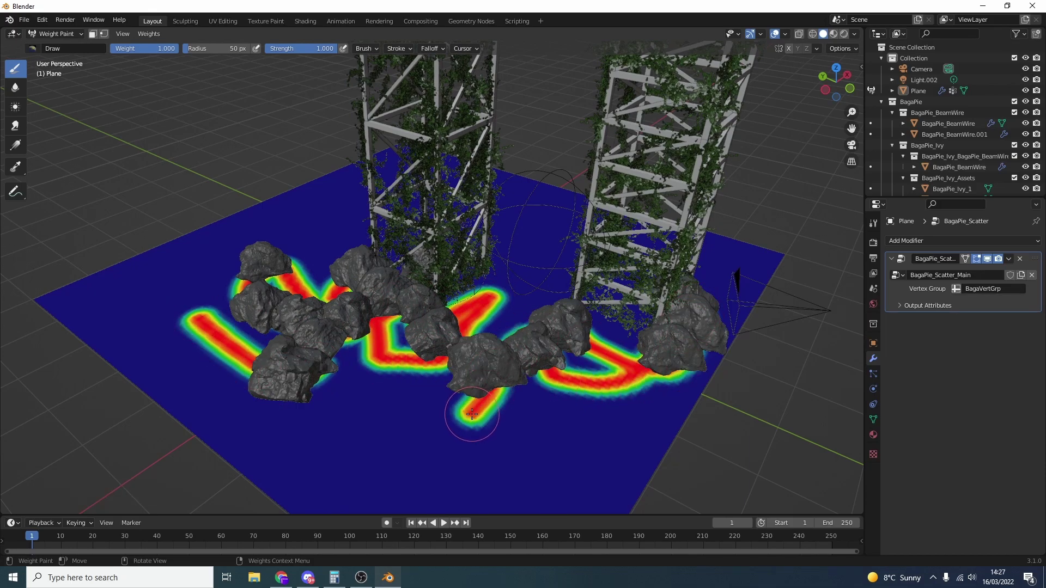
{"action": "mouse_move", "coordinate": [357, 187]}
{"action": "left_mouse_down"}
{"action": "mouse_move", "coordinate": [319, 216]}
{"action": "mouse_move", "coordinate": [338, 232]}
{"action": "left_mouse_up"}
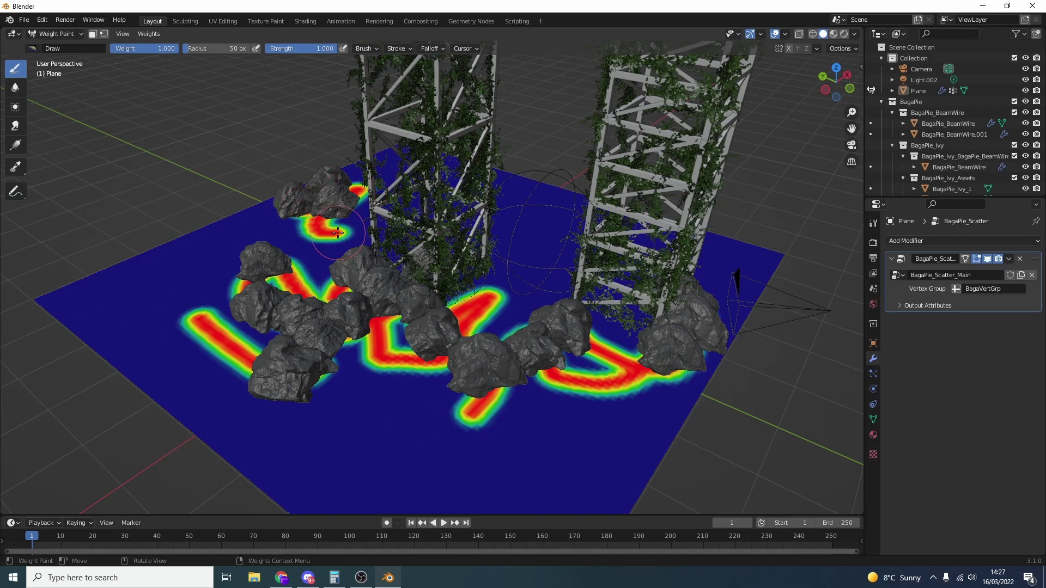
{"action": "left_click", "coordinate": [54, 33]}
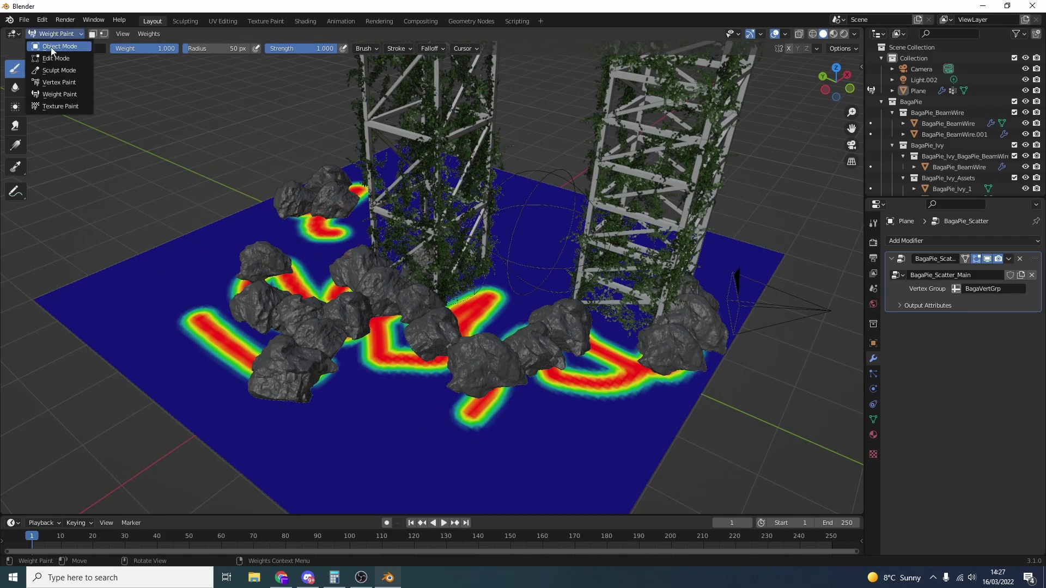
Back in Object Mode, scatter a chosen grass asset across the ground plane
{"action": "left_click", "coordinate": [53, 48]}
{"action": "scroll", "coordinate": [545, 384], "scroll_direction": "down", "scroll_amount": 2}
{"action": "left_click", "coordinate": [545, 384]}
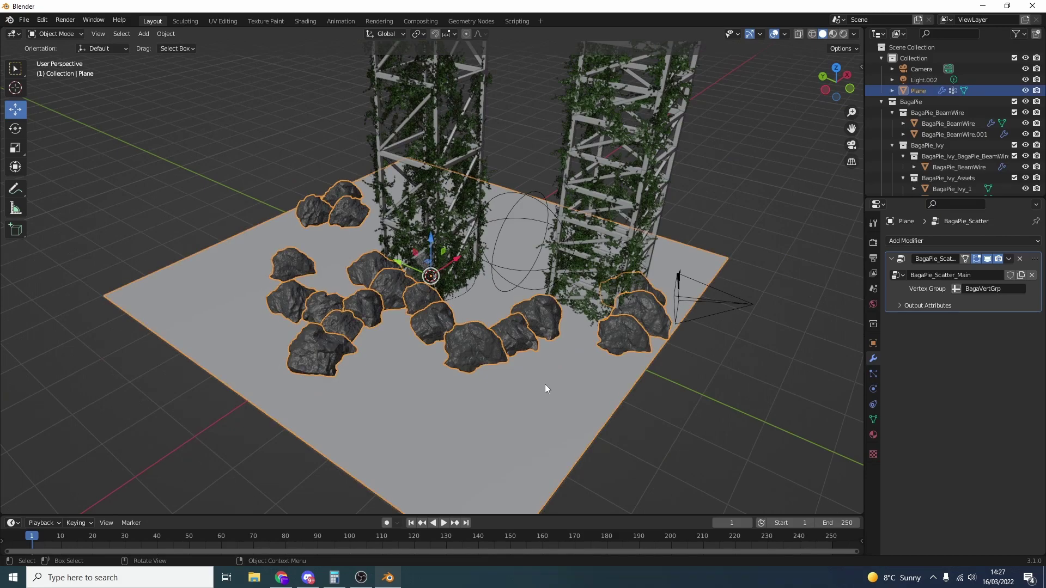
{"action": "key", "text": "j"}
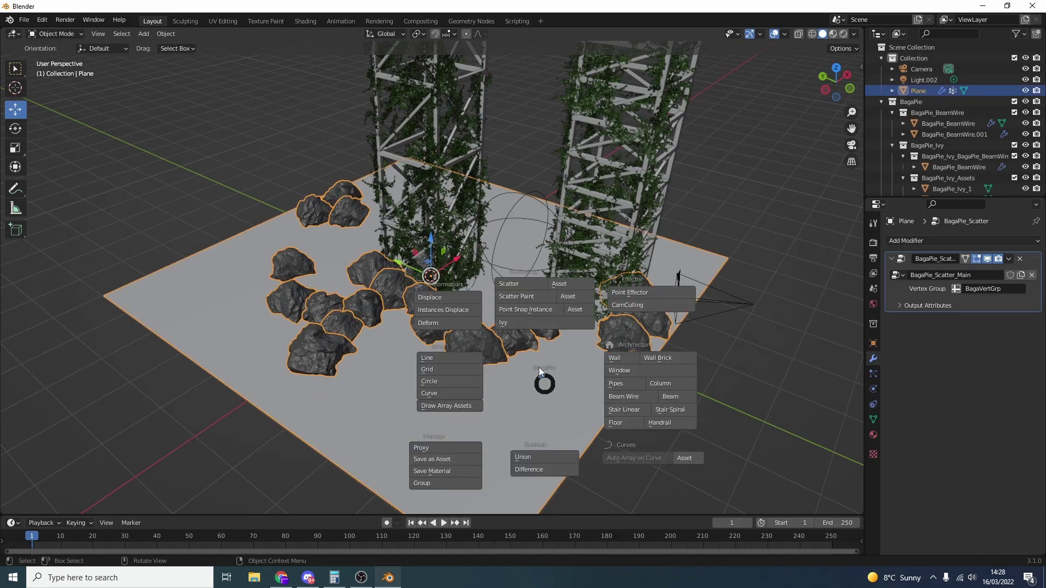
{"action": "left_click", "coordinate": [563, 284]}
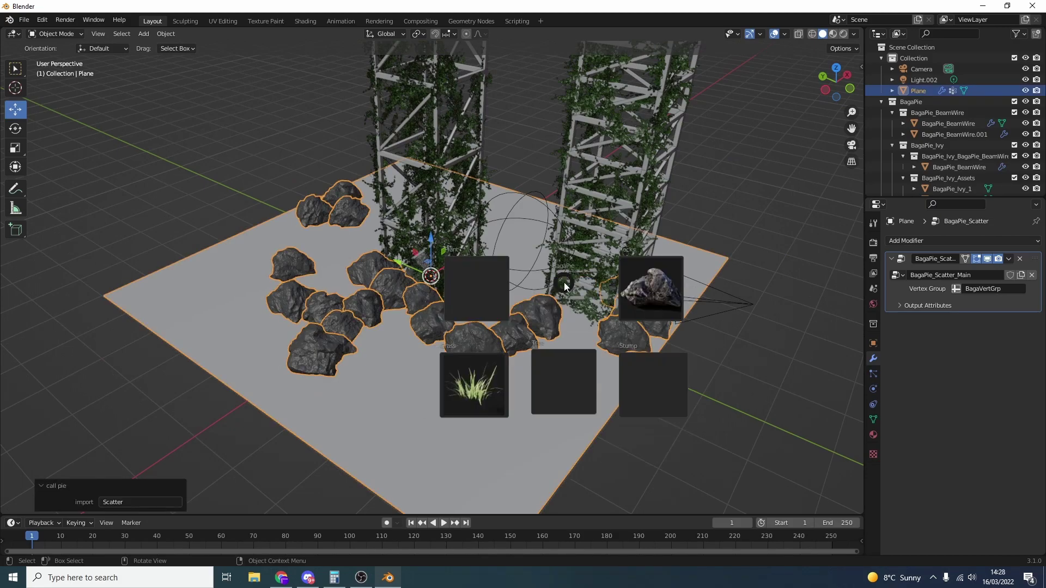
{"action": "left_click", "coordinate": [460, 388]}
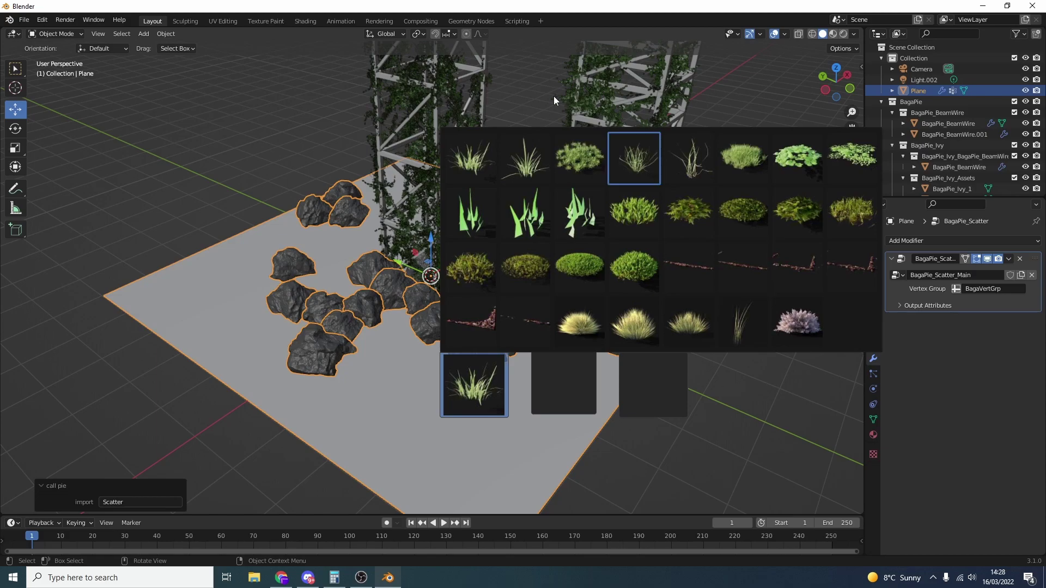
{"action": "left_click", "coordinate": [744, 206]}
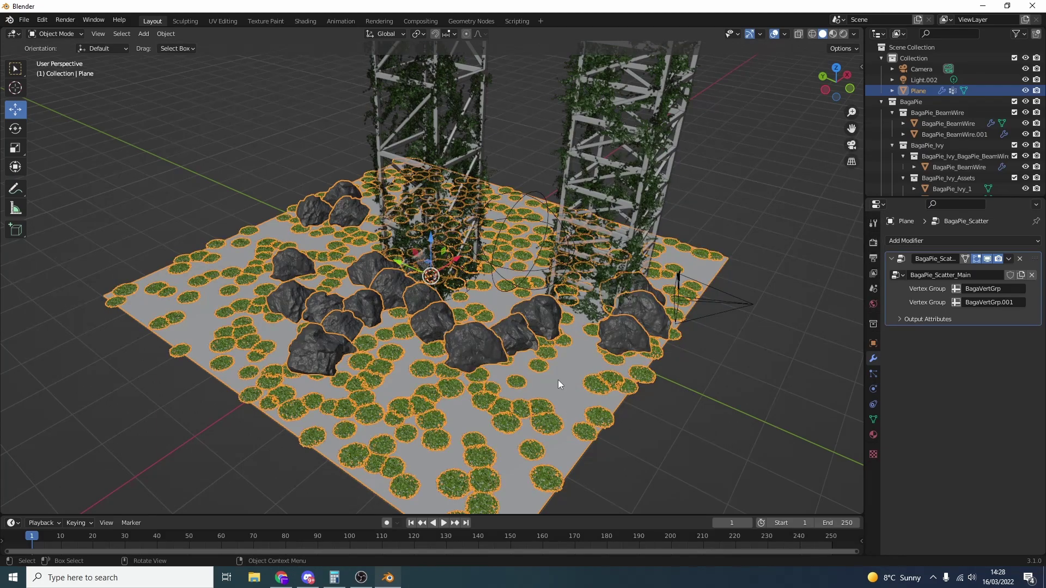
In the sidebar's BagaPie tab, raise the grass Density Max from 5 to 76.5
{"action": "left_click", "coordinate": [860, 66]}
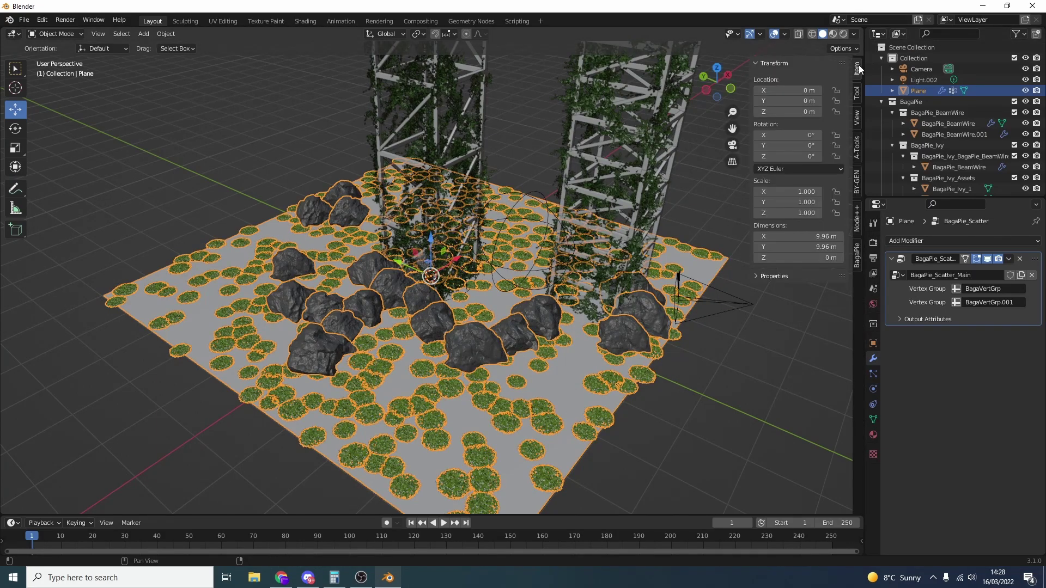
{"action": "left_click", "coordinate": [858, 261]}
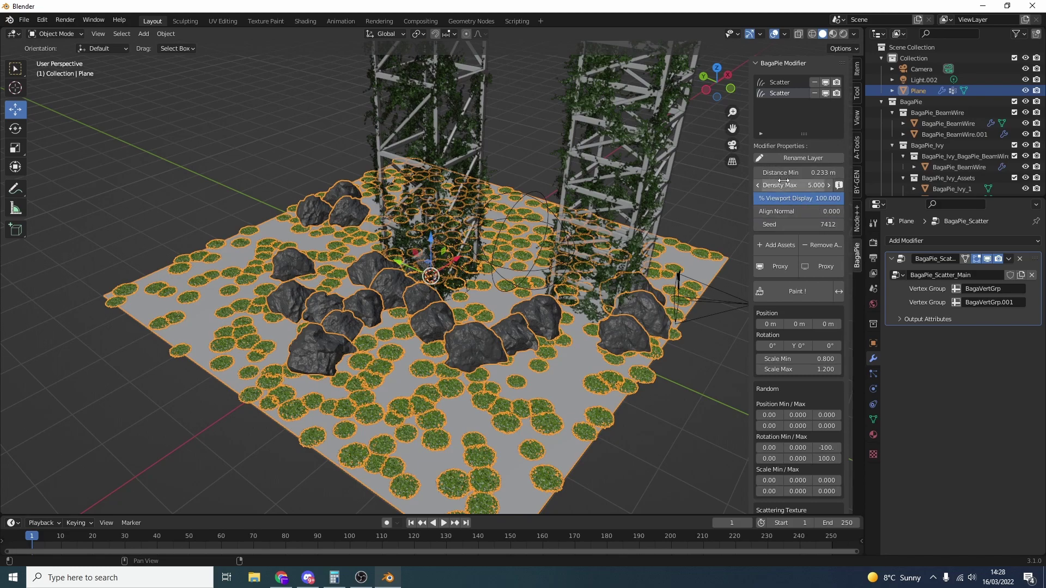
{"action": "left_click_drag", "start_coordinate": [795, 186], "coordinate": [828, 185]}
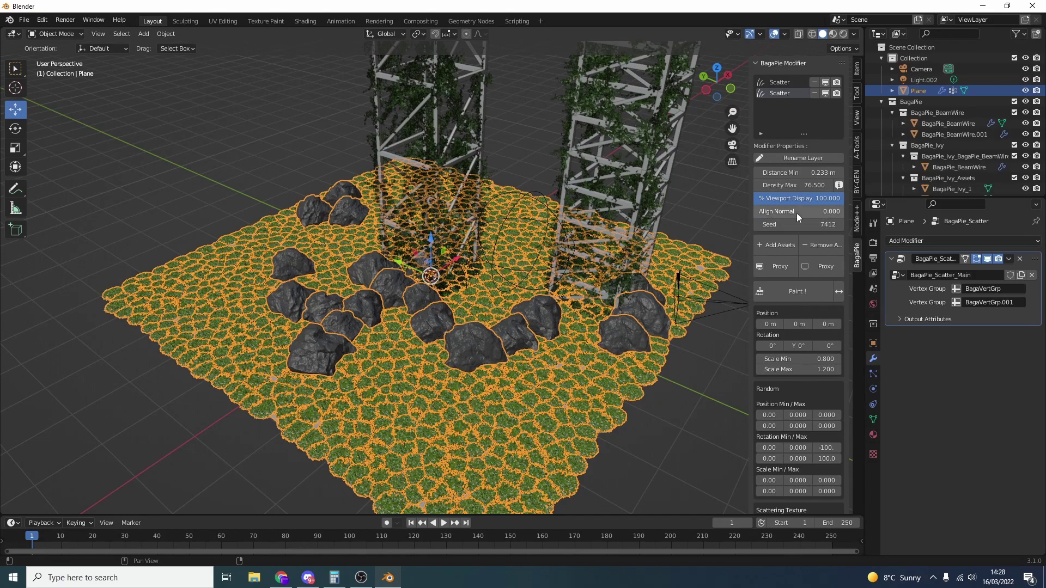
{"action": "scroll", "coordinate": [795, 229], "scroll_direction": "down", "scroll_amount": 3}
{"action": "scroll", "coordinate": [795, 261], "scroll_direction": "down", "scroll_amount": 2}
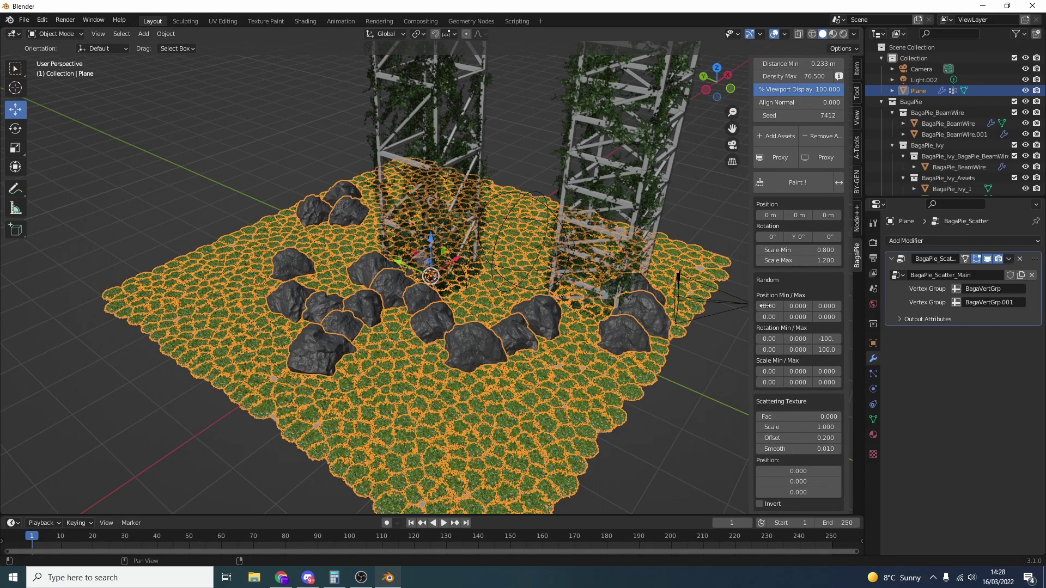
{"action": "scroll", "coordinate": [715, 345], "scroll_direction": "down", "scroll_amount": 3}
{"action": "scroll", "coordinate": [795, 327], "scroll_direction": "down", "scroll_amount": 8}
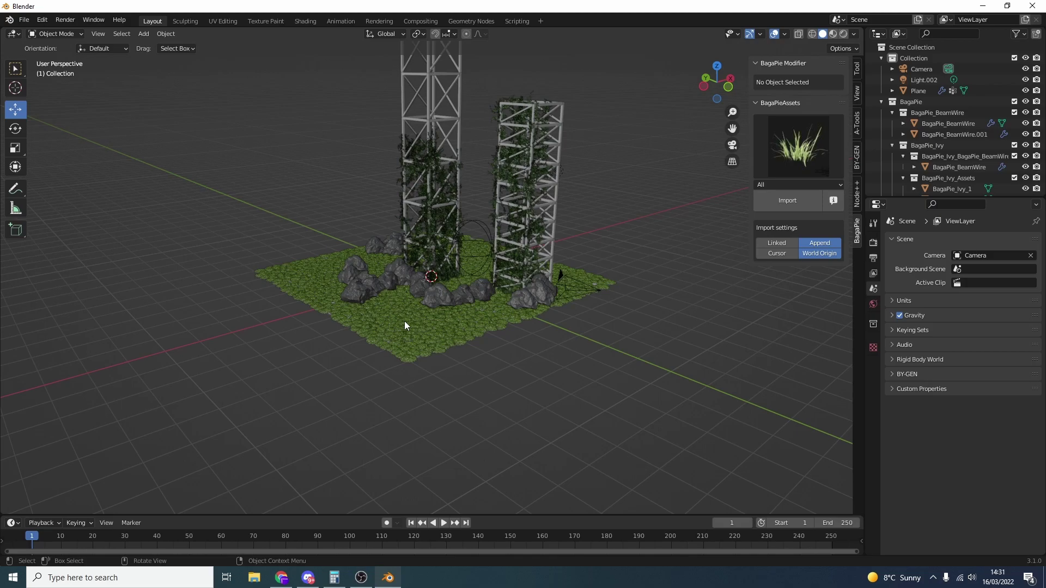
Scatter the tree asset BagaPie_Tree_029 onto the grassy ground plane
{"action": "left_click", "coordinate": [405, 322]}
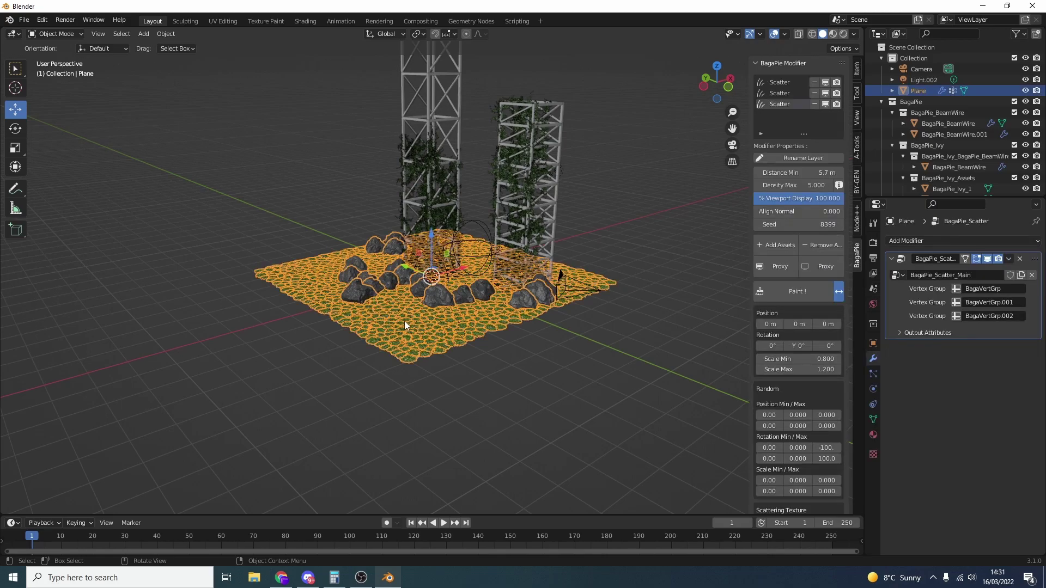
{"action": "key", "text": "j"}
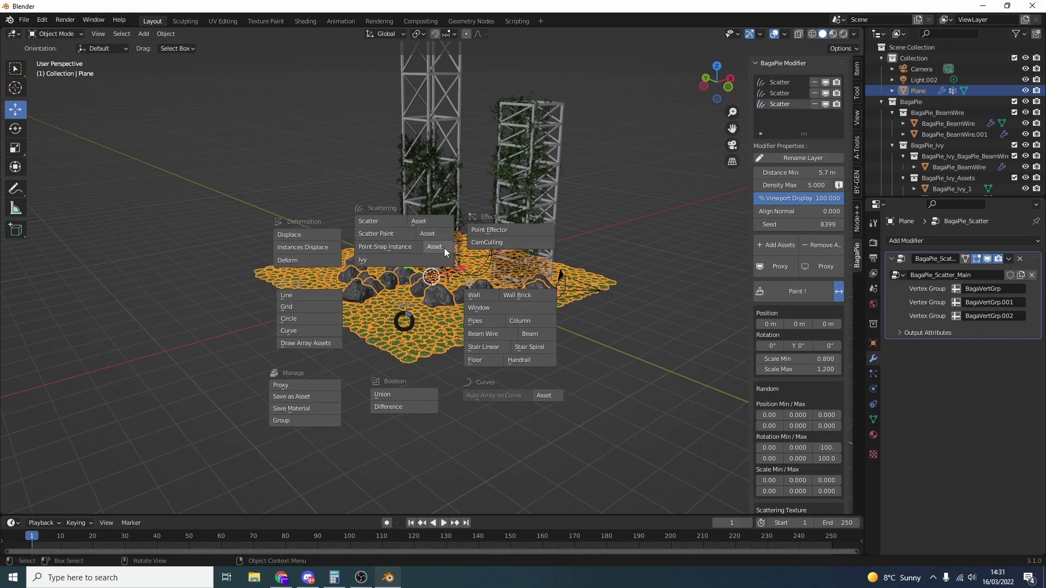
{"action": "left_click", "coordinate": [434, 223]}
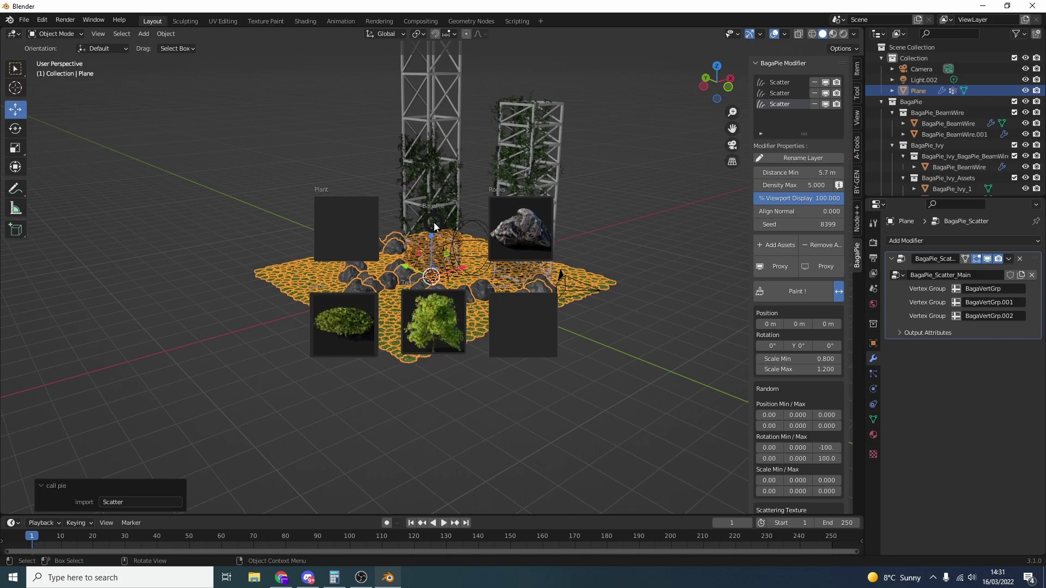
{"action": "left_click", "coordinate": [431, 323]}
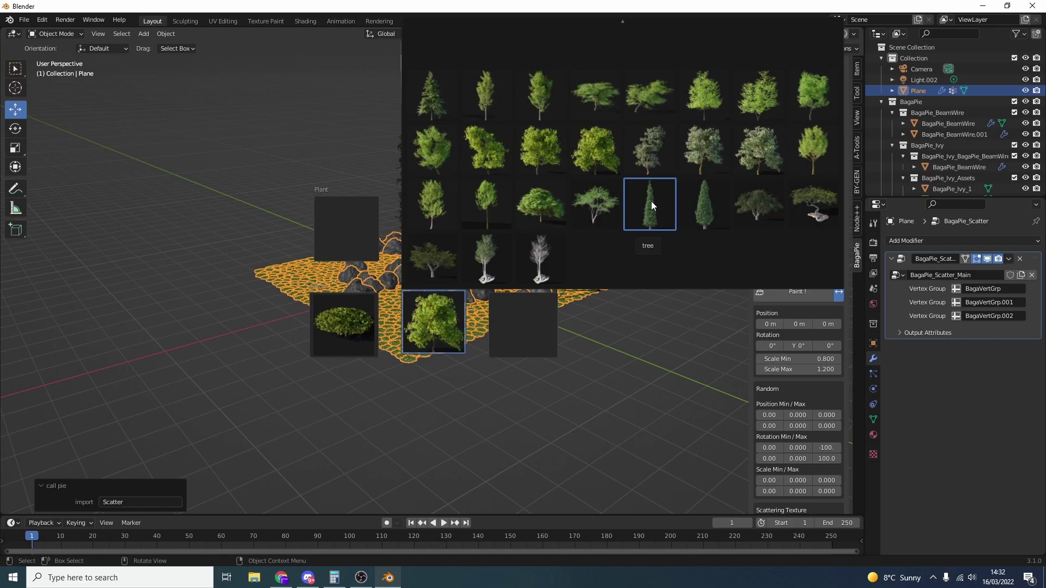
{"action": "left_click", "coordinate": [655, 162]}
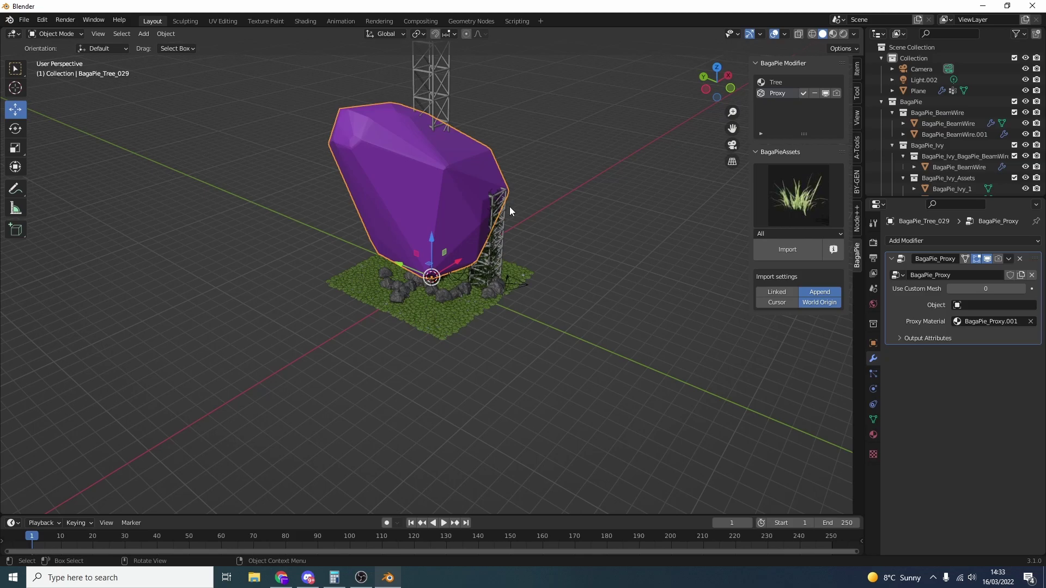
Show the full tree instead of its proxy and move it about 4.7 m left along Y
{"action": "left_click", "coordinate": [825, 94]}
{"action": "middle_click_drag", "start_coordinate": [471, 279], "coordinate": [395, 278]}
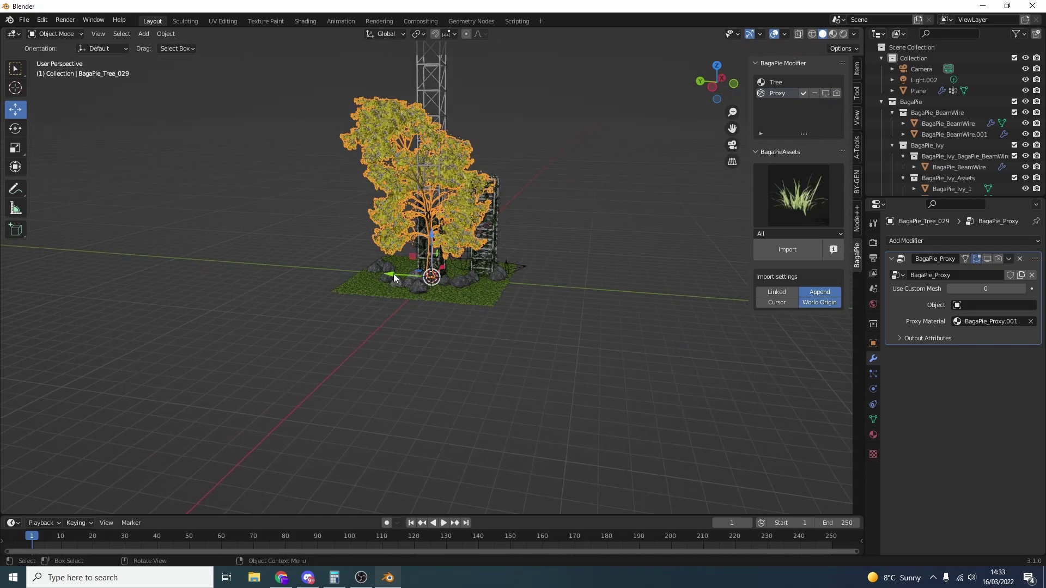
{"action": "left_click_drag", "start_coordinate": [394, 278], "coordinate": [328, 271]}
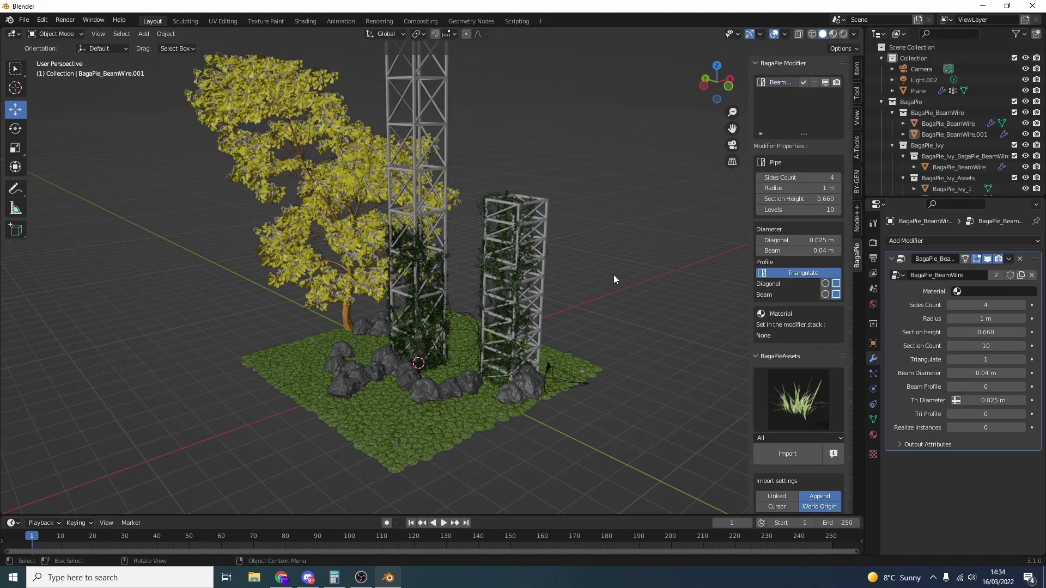
Create GeoCables between the two towers with narrowed cable spacing and confirm them
{"action": "middle_click_drag", "start_coordinate": [613, 274], "coordinate": [634, 257]}
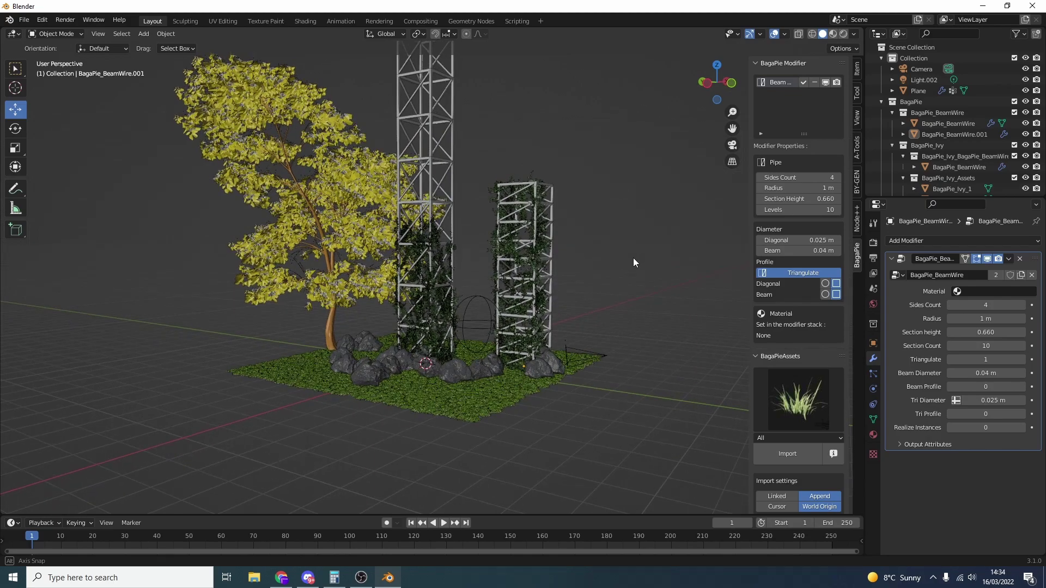
{"action": "left_click", "coordinate": [860, 146]}
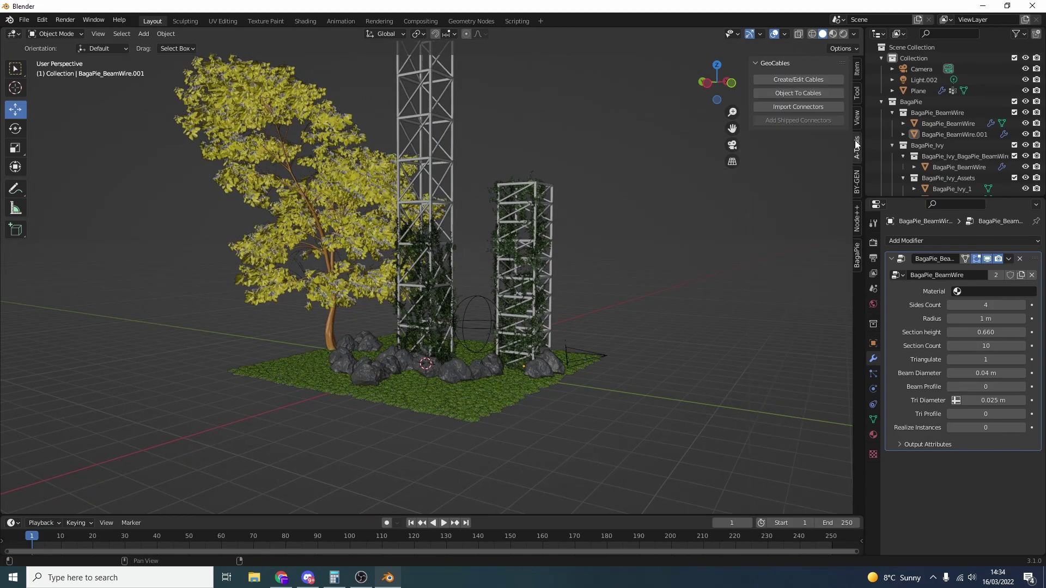
{"action": "left_click", "coordinate": [798, 79]}
{"action": "key", "text": "s"}
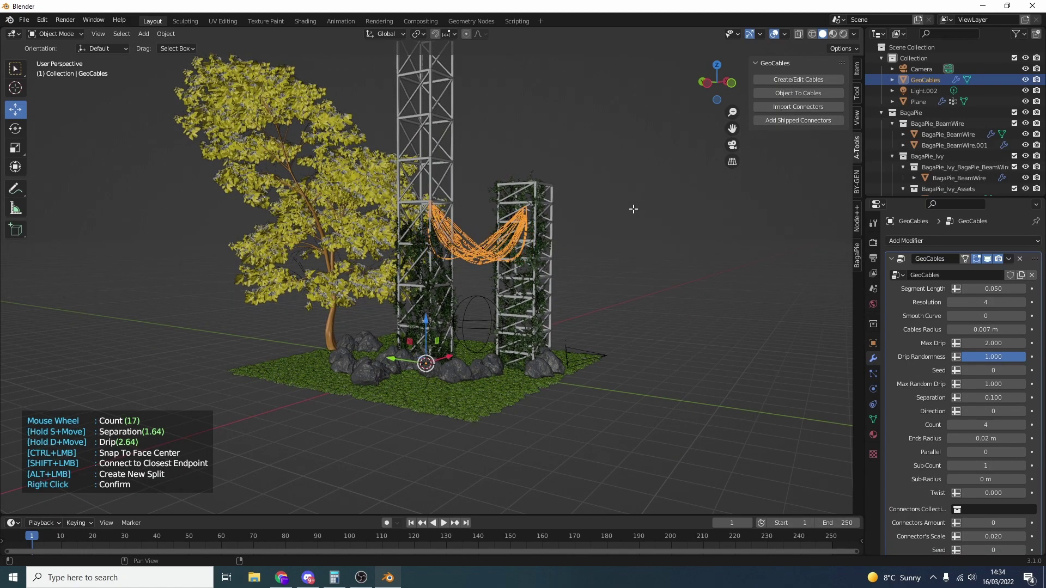
{"action": "right_click", "coordinate": [633, 208]}
{"action": "middle_click_drag", "start_coordinate": [632, 210], "coordinate": [612, 231]}
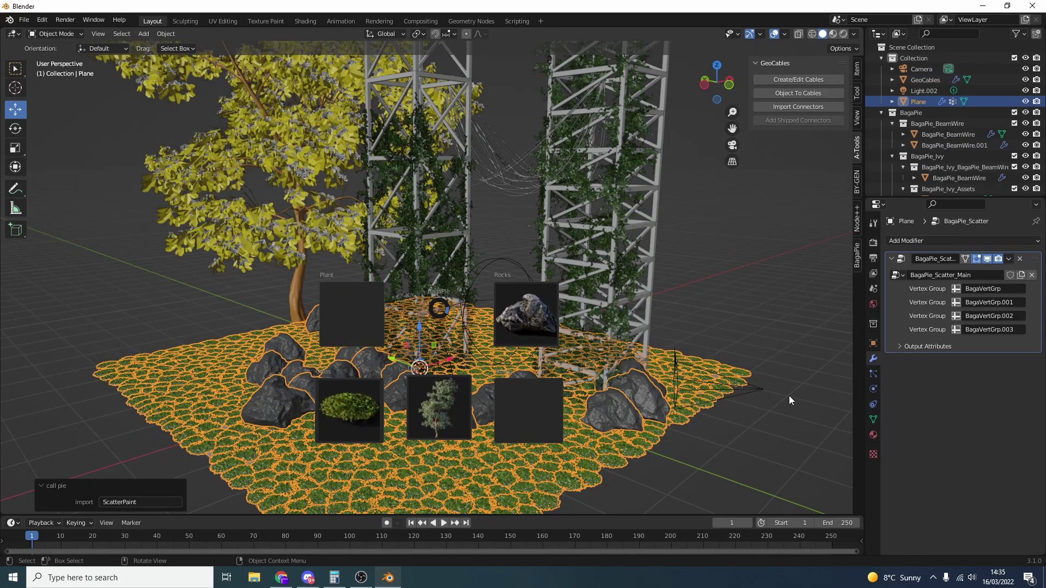
Choose the sunflower plant asset and paint strokes from the lower left toward the left tower
{"action": "left_click", "coordinate": [344, 313]}
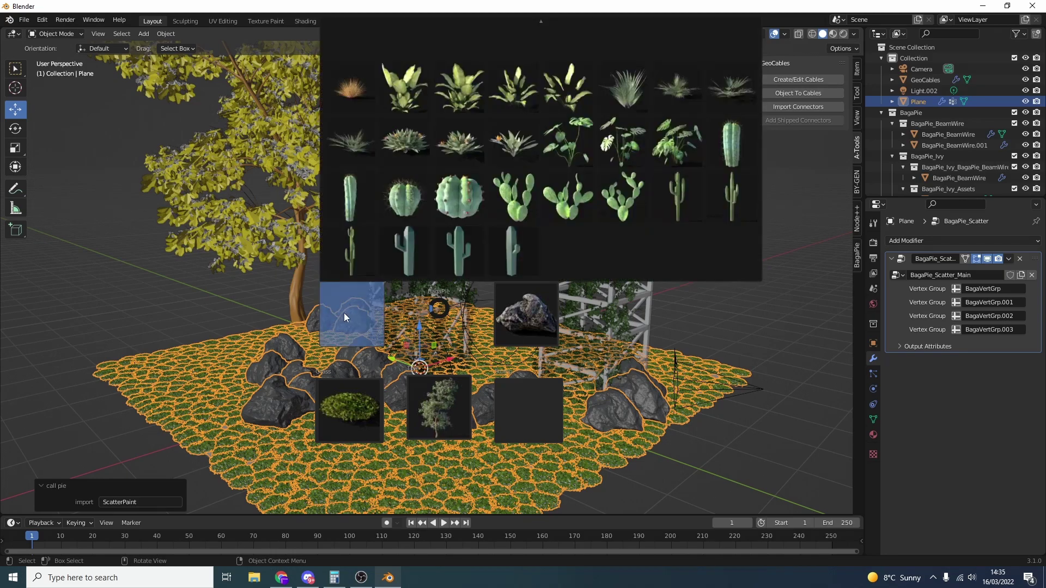
{"action": "mouse_move", "coordinate": [523, 5]}
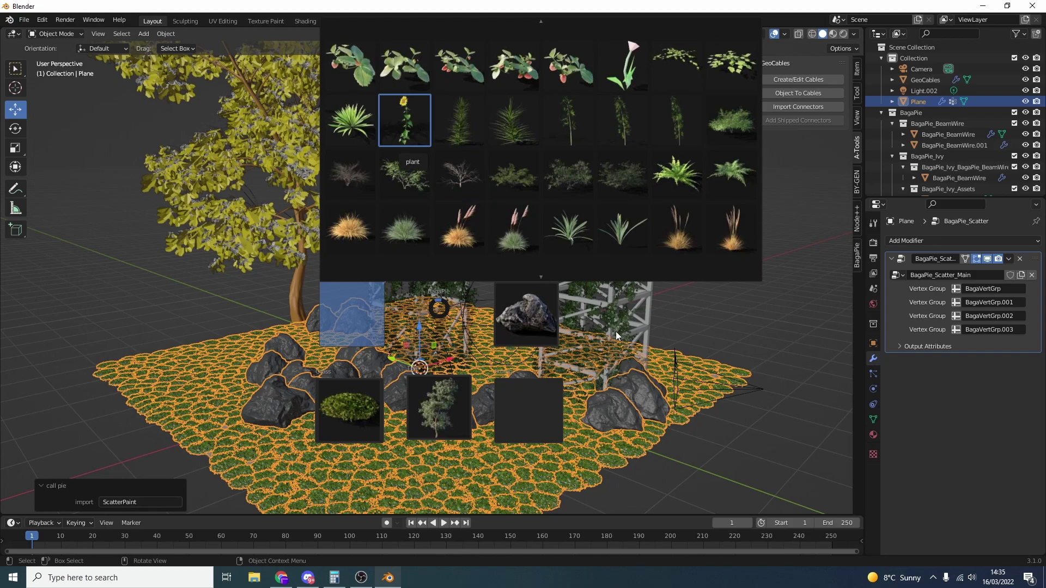
{"action": "left_click", "coordinate": [442, 163]}
{"action": "scroll", "coordinate": [114, 451], "scroll_direction": "up", "scroll_amount": 4}
{"action": "mouse_move", "coordinate": [114, 451]}
{"action": "left_mouse_down"}
{"action": "mouse_move", "coordinate": [199, 457]}
{"action": "mouse_move", "coordinate": [240, 381]}
{"action": "mouse_move", "coordinate": [322, 354]}
{"action": "mouse_move", "coordinate": [386, 294]}
{"action": "mouse_move", "coordinate": [408, 296]}
{"action": "left_mouse_up"}
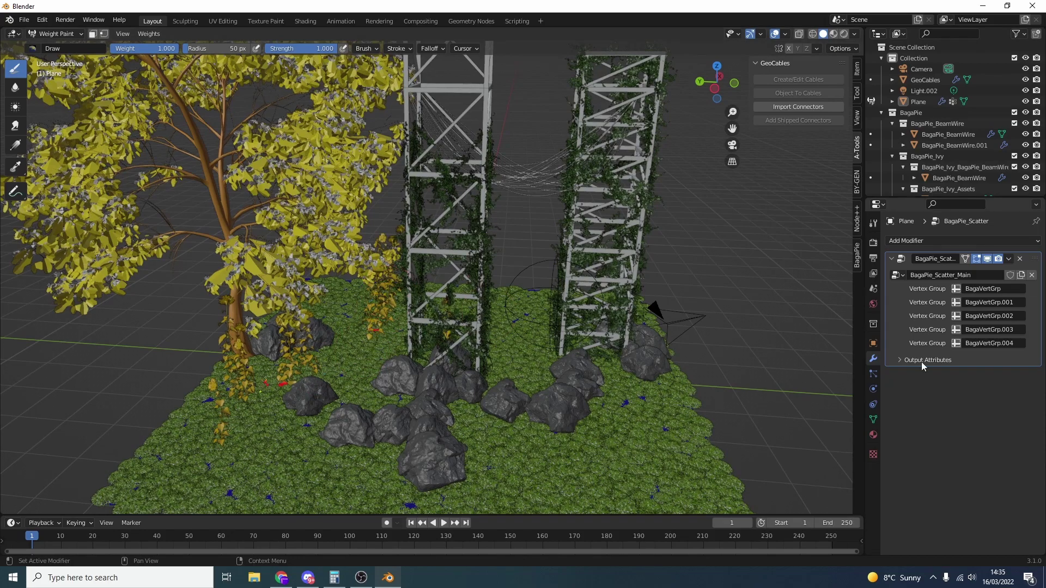
{"action": "middle_click_drag", "start_coordinate": [408, 297], "coordinate": [682, 337]}
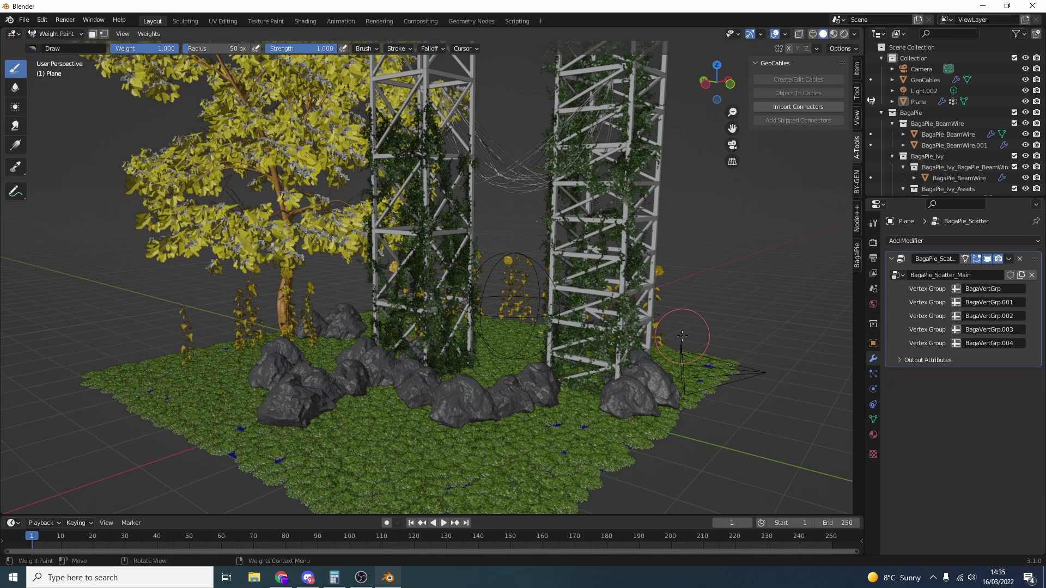
Return to Object Mode with Ctrl+Tab and zoom in on the sunflowers
{"action": "key", "text": "ctrl+Tab"}
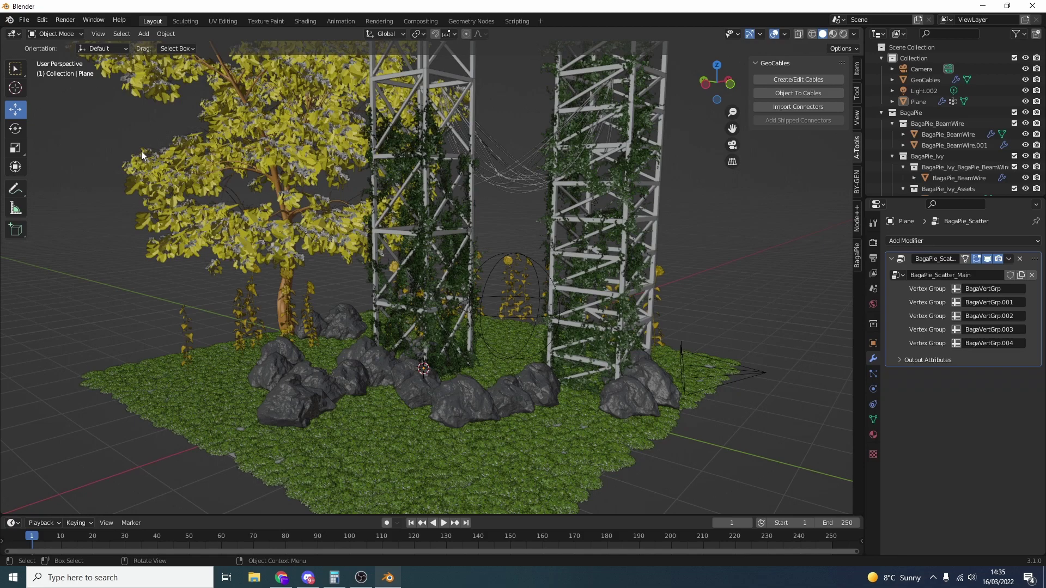
{"action": "scroll", "coordinate": [541, 326], "scroll_direction": "up", "scroll_amount": 3}
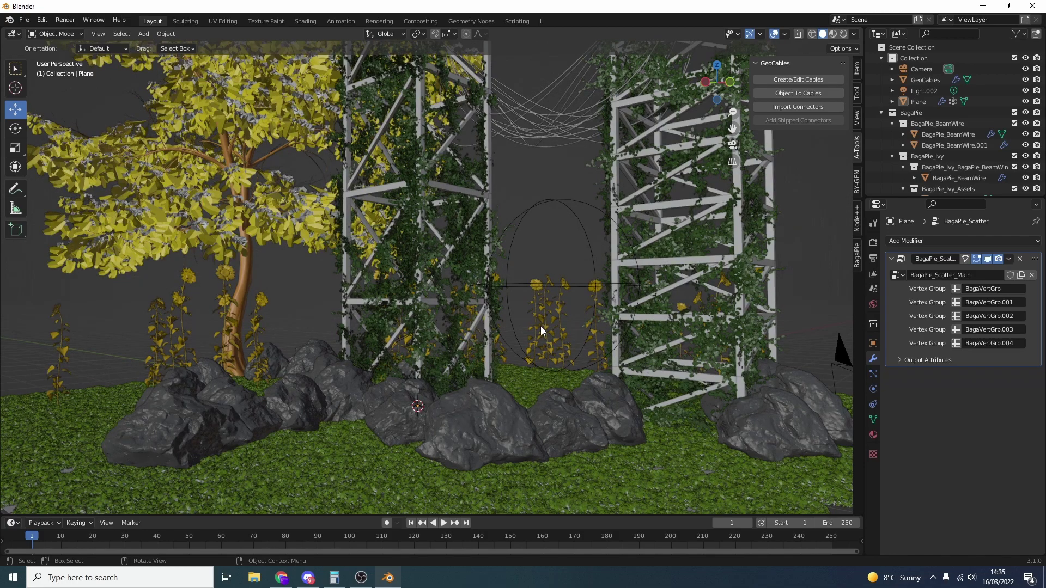